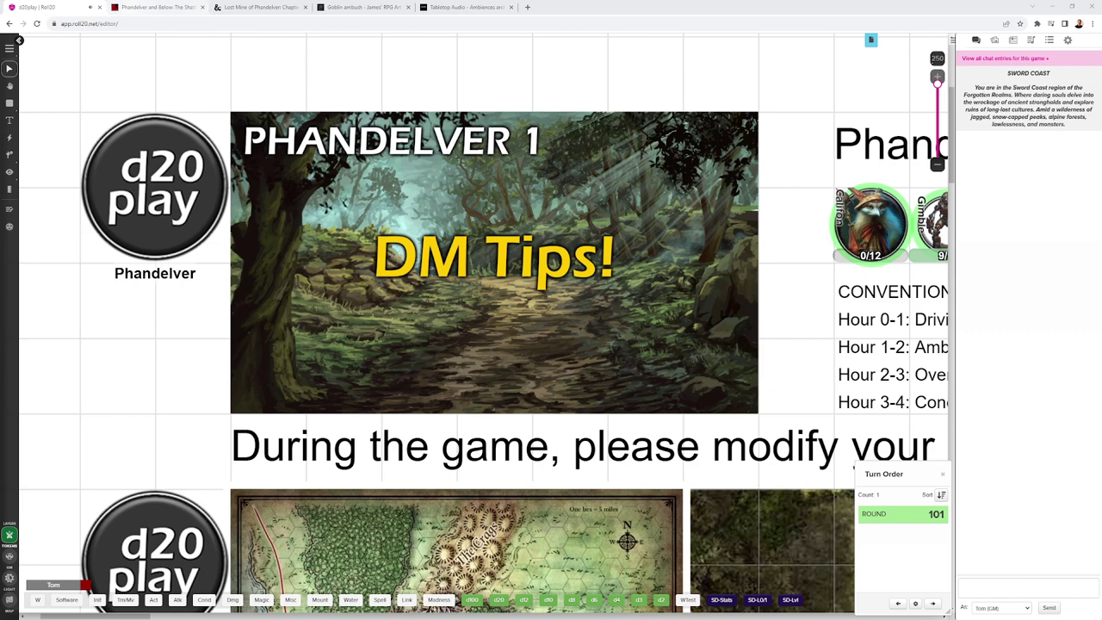
# Step: Check the contents page of Phandelver and Below on D&D Beyond, and return to the Roll20 game
pyautogui.click(155, 7)
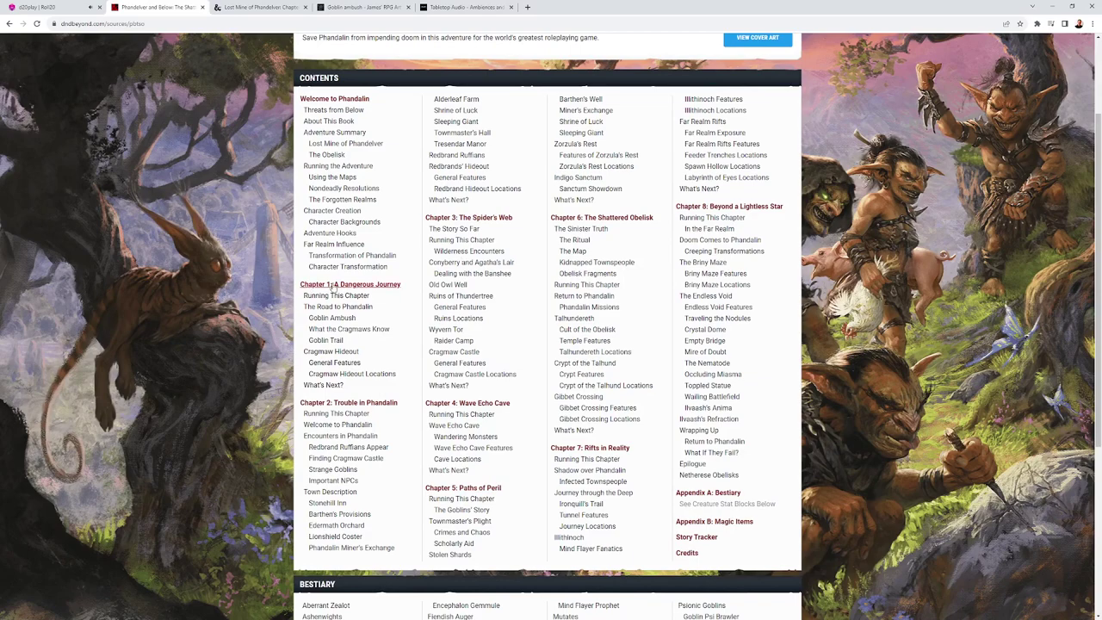
pyautogui.click(52, 7)
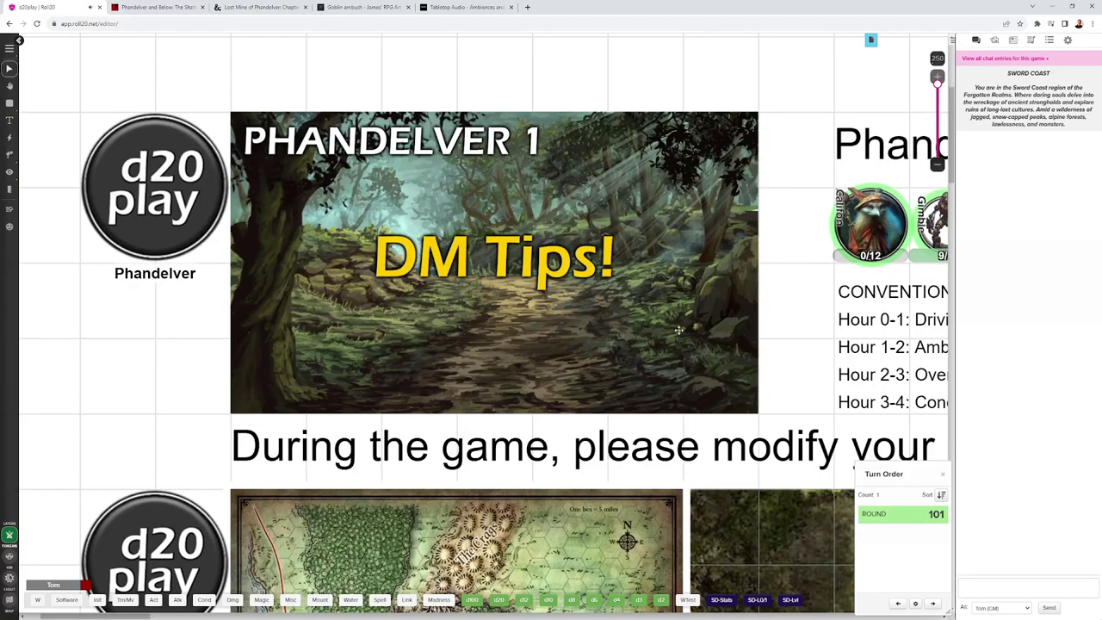
# Step: Examine the session title, character tokens and four-hour pacing notes on the Roll20 page, and select the Gundren token
pyautogui.moveTo(783, 352); pyautogui.dragTo(440, 336)
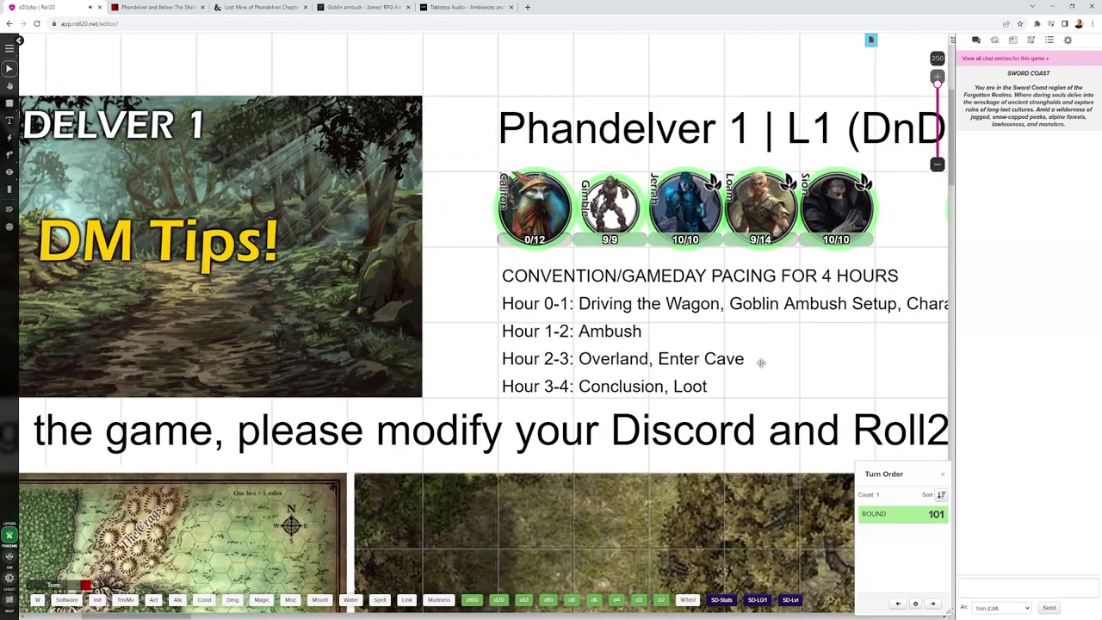
pyautogui.moveTo(762, 364); pyautogui.dragTo(580, 352)
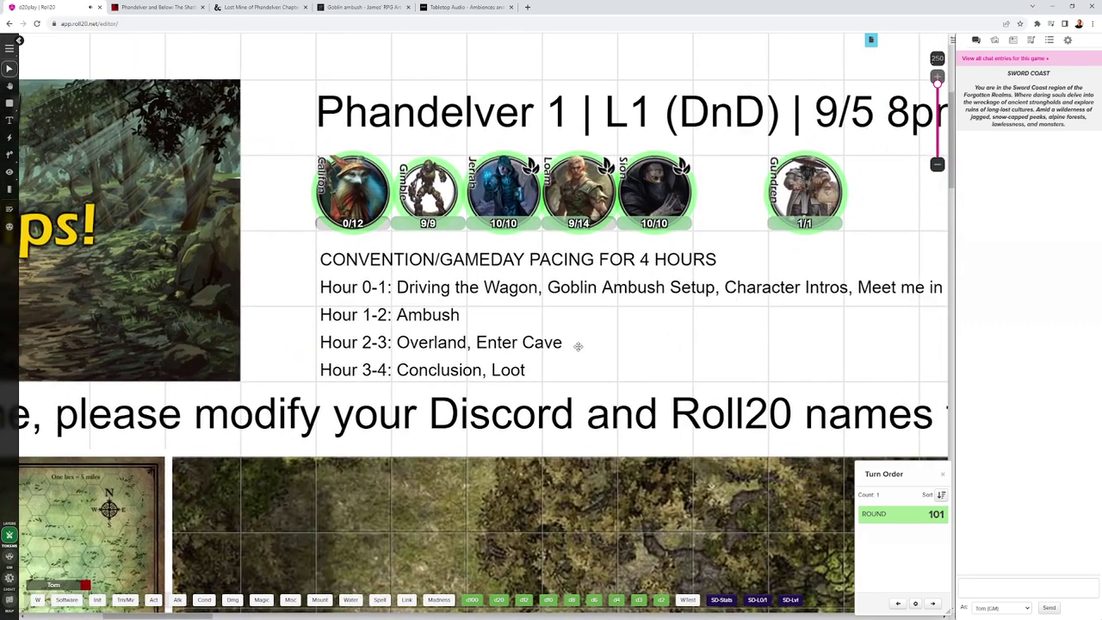
pyautogui.moveTo(685, 354); pyautogui.dragTo(460, 358)
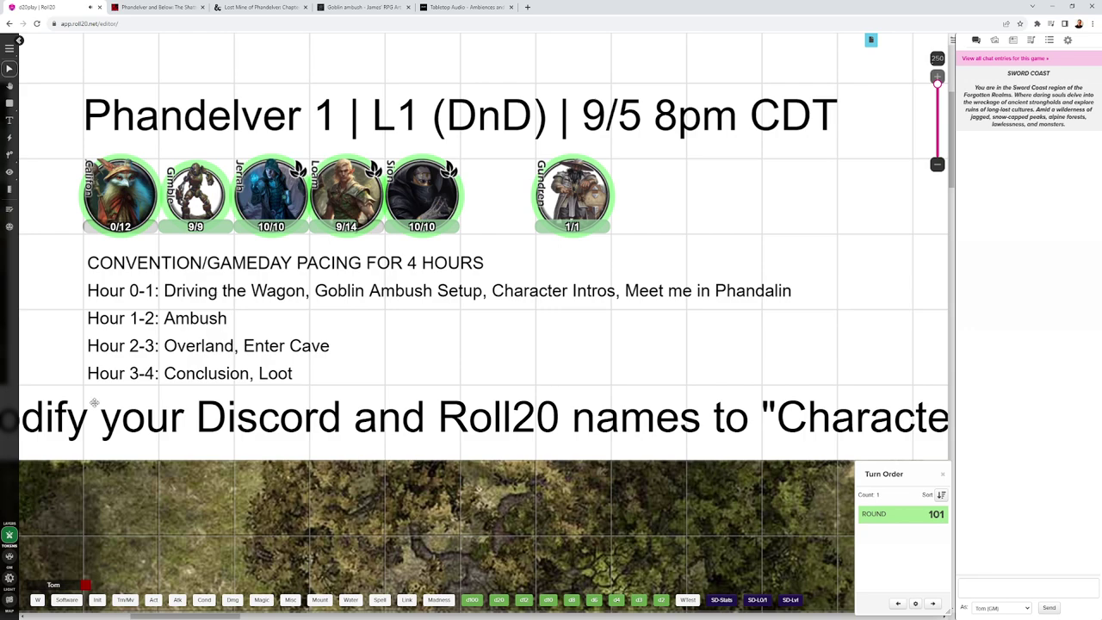
pyautogui.scroll(-5, 83, 356)
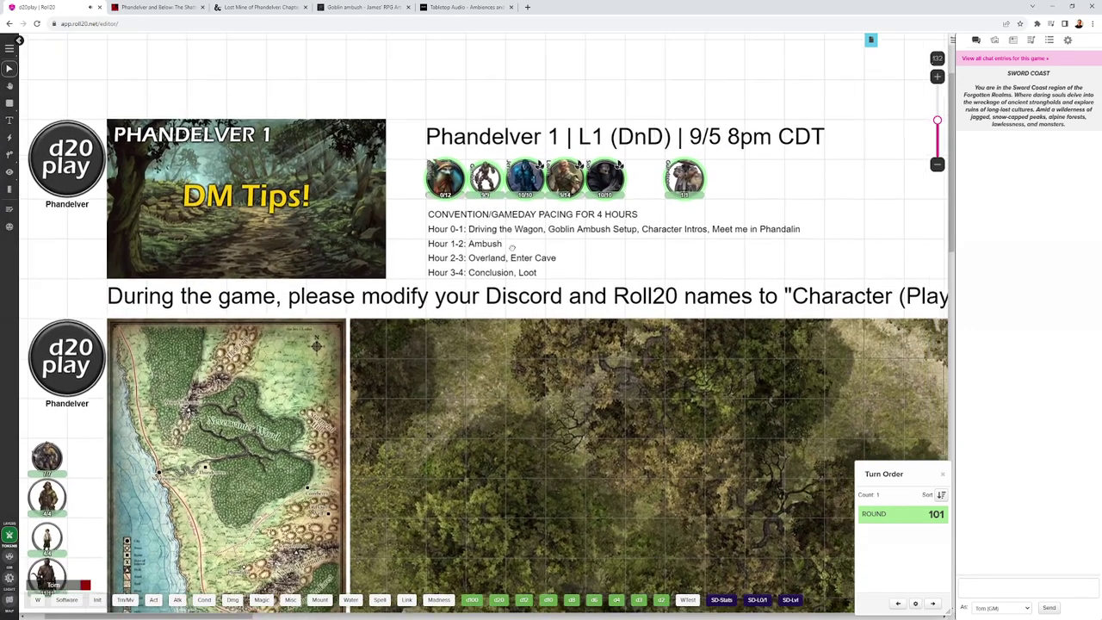
pyautogui.moveTo(511, 247); pyautogui.dragTo(465, 270)
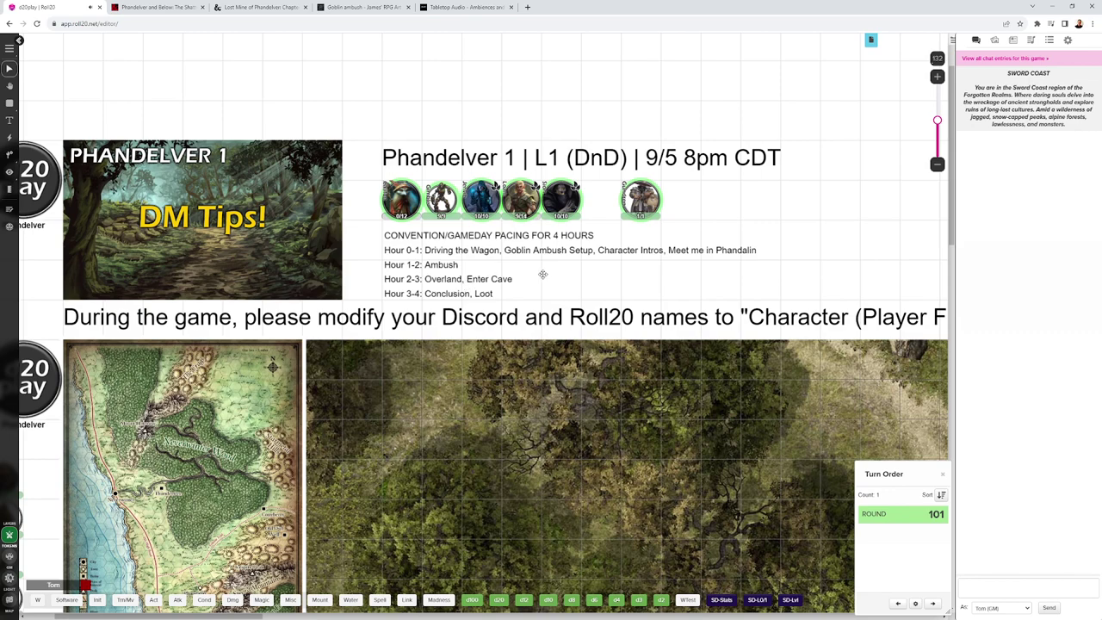
pyautogui.scroll(-2, 186, 529)
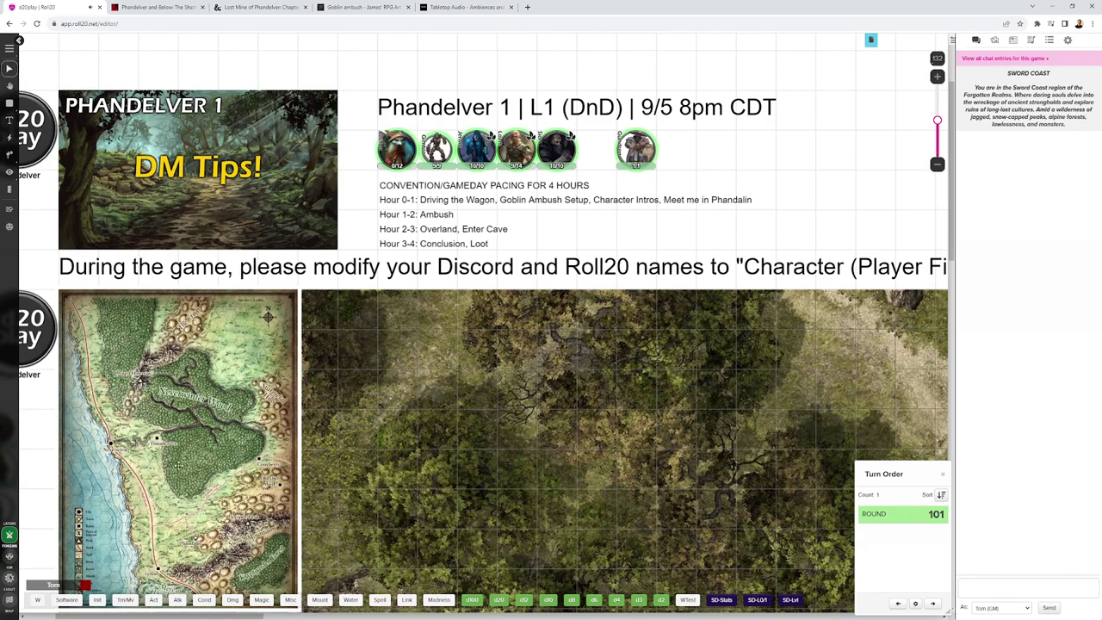
pyautogui.scroll(4, 606, 329)
pyautogui.scroll(3, 606, 329)
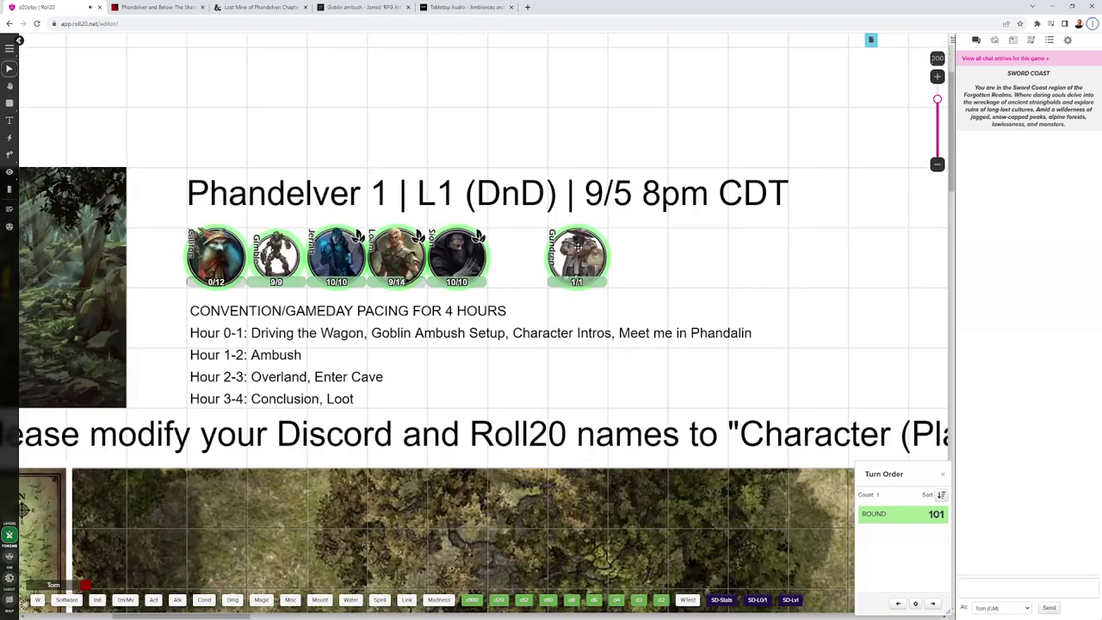
pyautogui.click(577, 256)
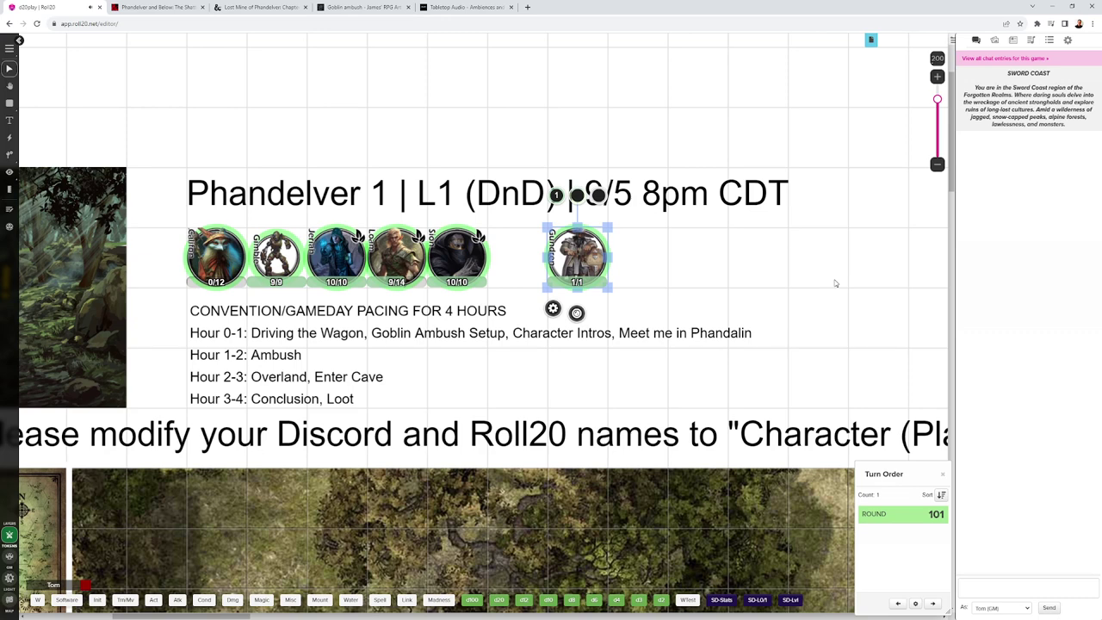
# Step: Look over the region map, ambush road, goblin trail and numbered cave battlemaps laid out on the page
pyautogui.scroll(-2, 639, 328)
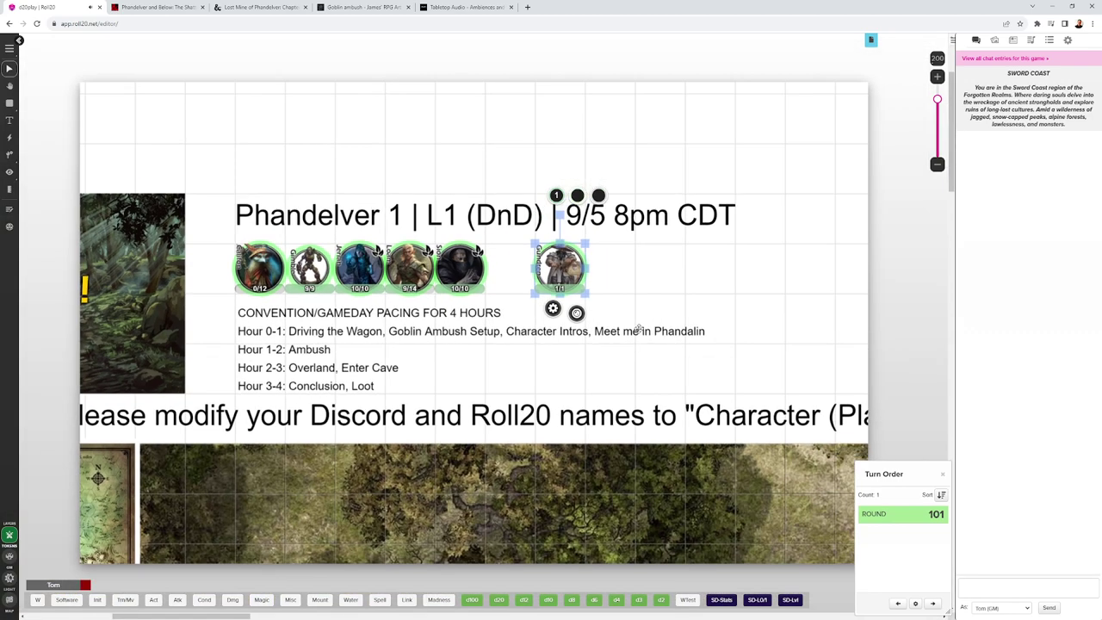
pyautogui.scroll(-3, 639, 328)
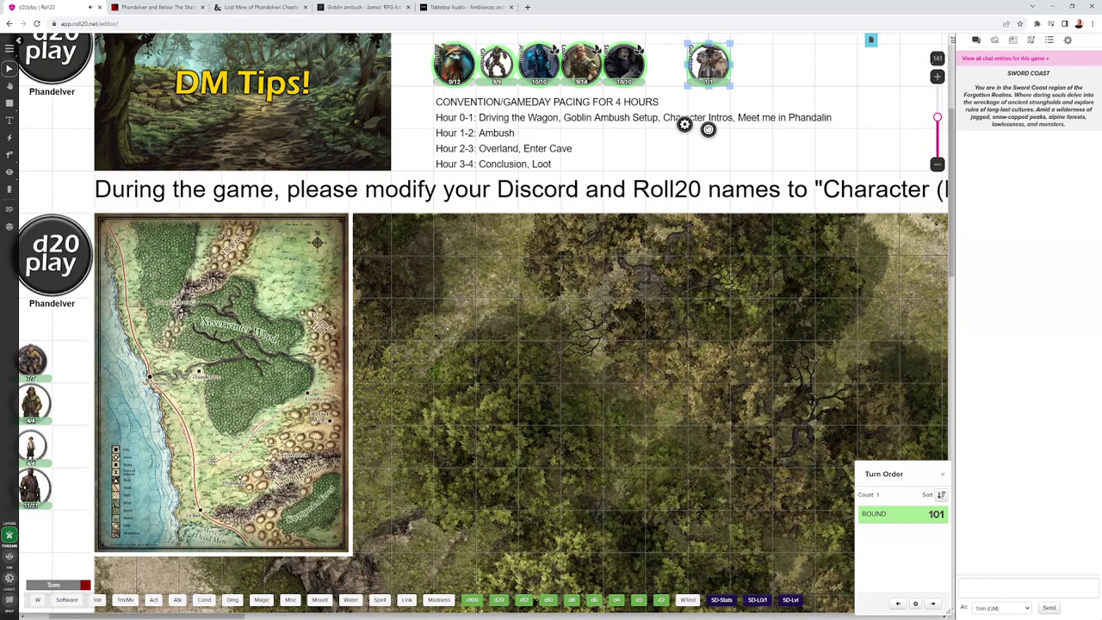
pyautogui.scroll(5, 551, 447)
pyautogui.scroll(-5, 605, 228)
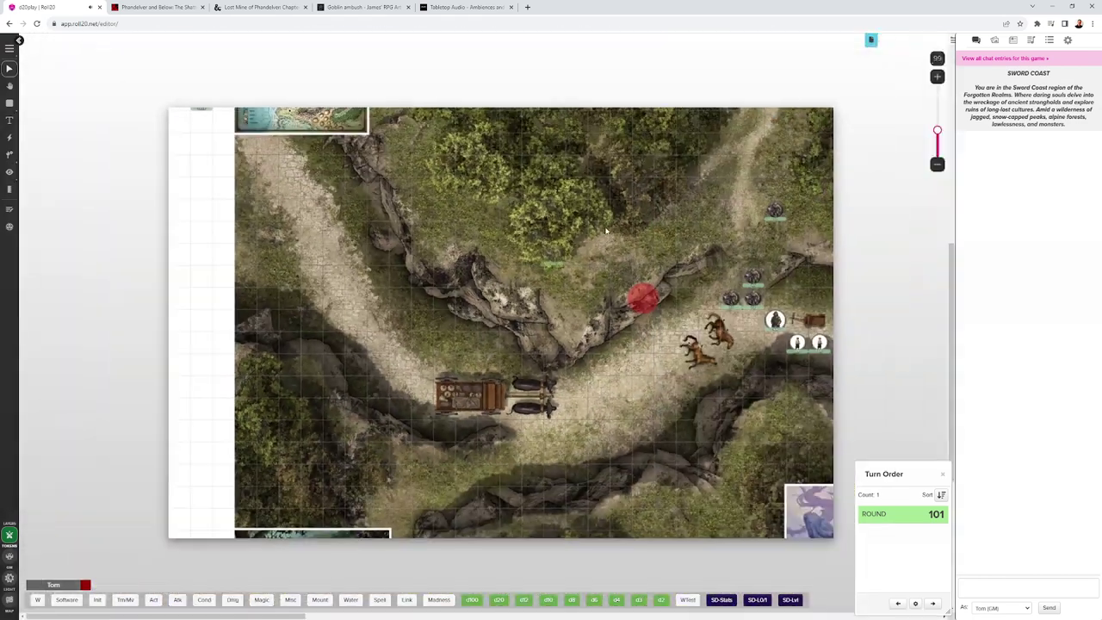
pyautogui.scroll(-5, 605, 228)
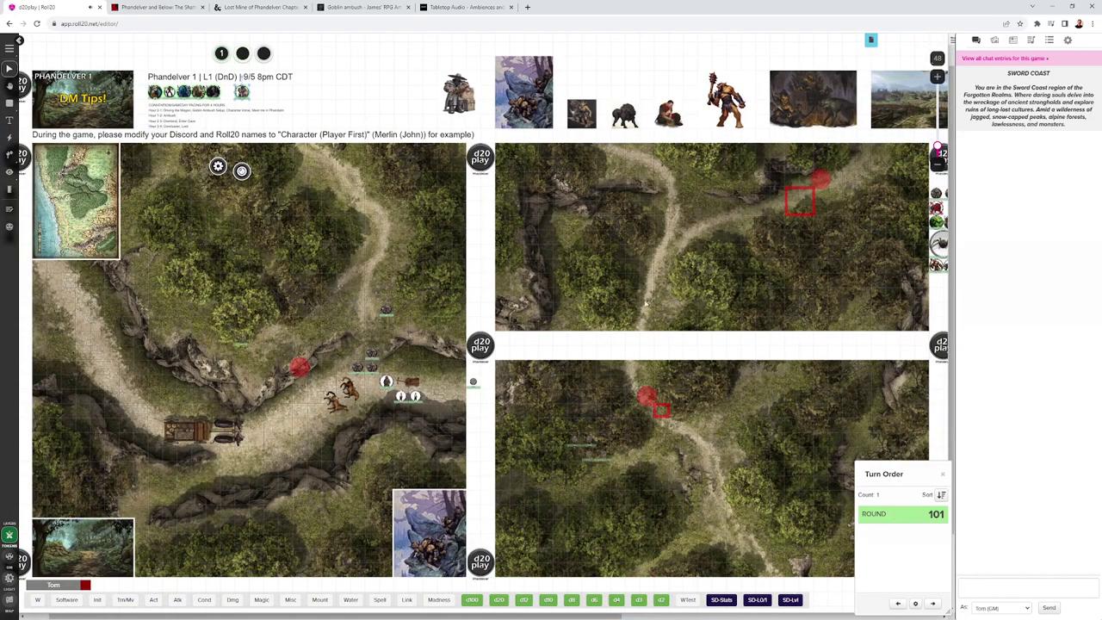
pyautogui.moveTo(635, 324); pyautogui.dragTo(253, 290)
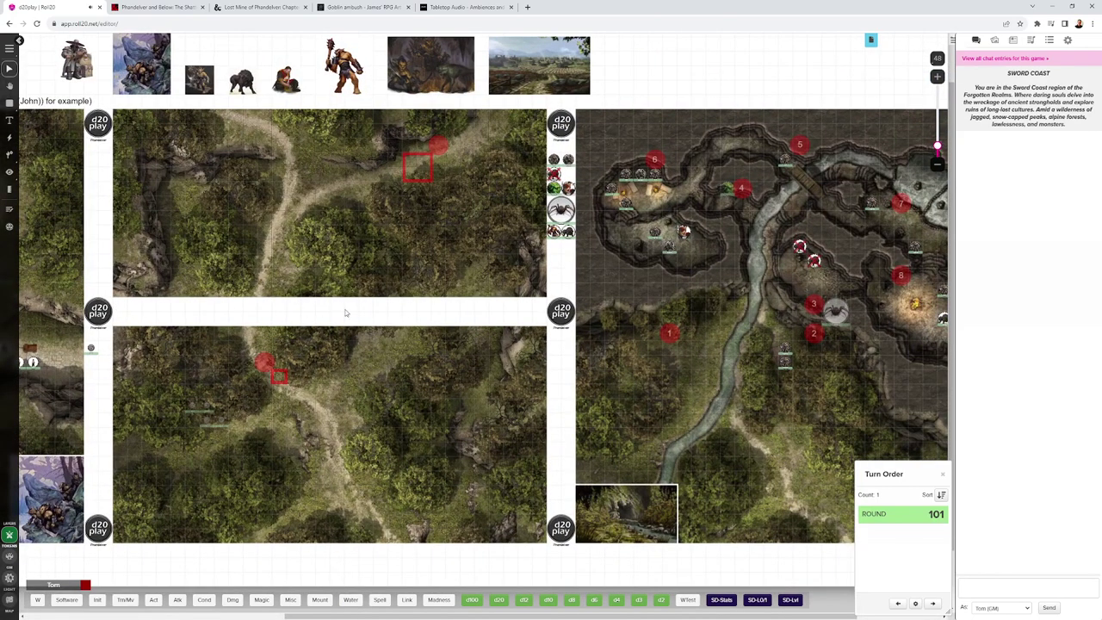
pyautogui.hscroll(3, 498, 343)
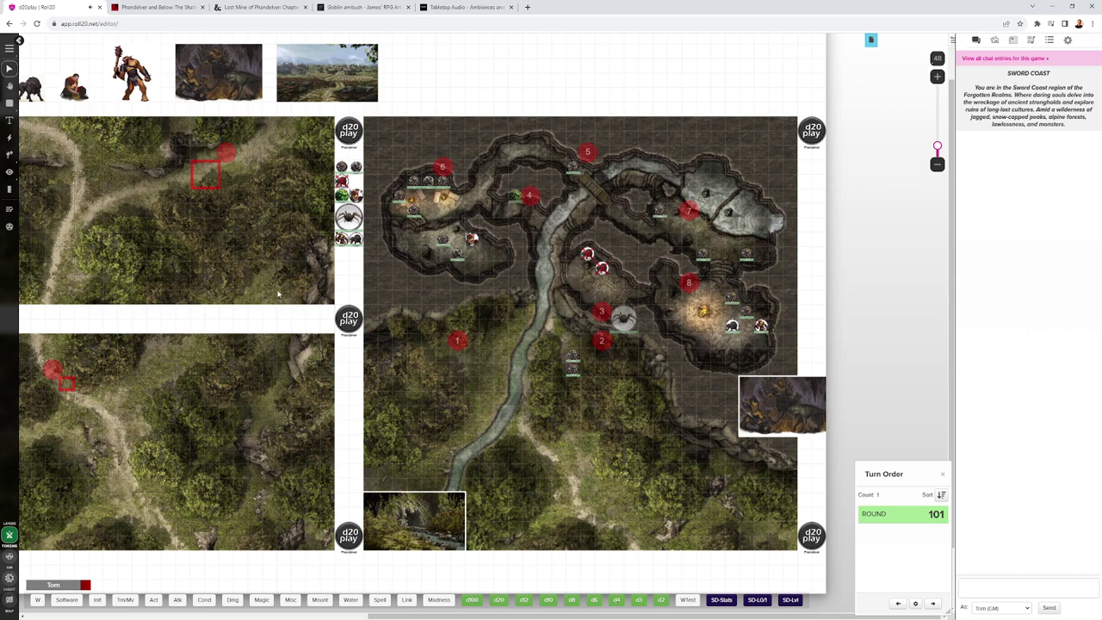
pyautogui.scroll(2, 176, 299)
pyautogui.moveTo(370, 307); pyautogui.dragTo(471, 312)
pyautogui.hscroll(-5, 482, 311)
pyautogui.scroll(-1, 509, 313)
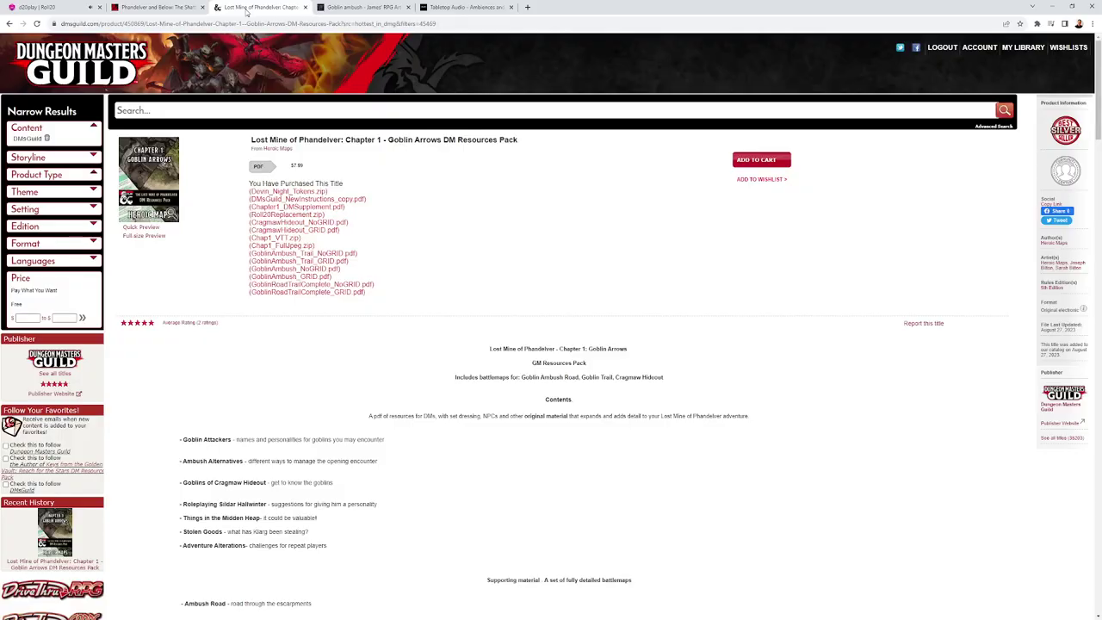
# Step: Switch to the Dungeon Masters Guild page and review the Goblin Arrows DM Resources Pack's files, description and map previews
pyautogui.click(254, 7)
pyautogui.scroll(-8, 584, 342)
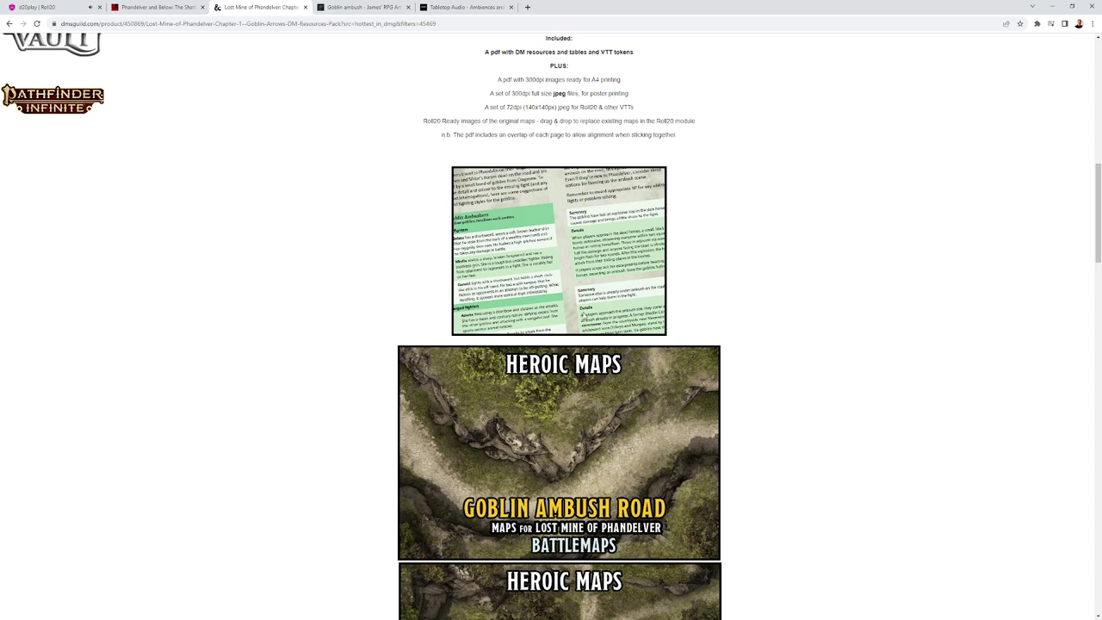
pyautogui.scroll(-2, 772, 326)
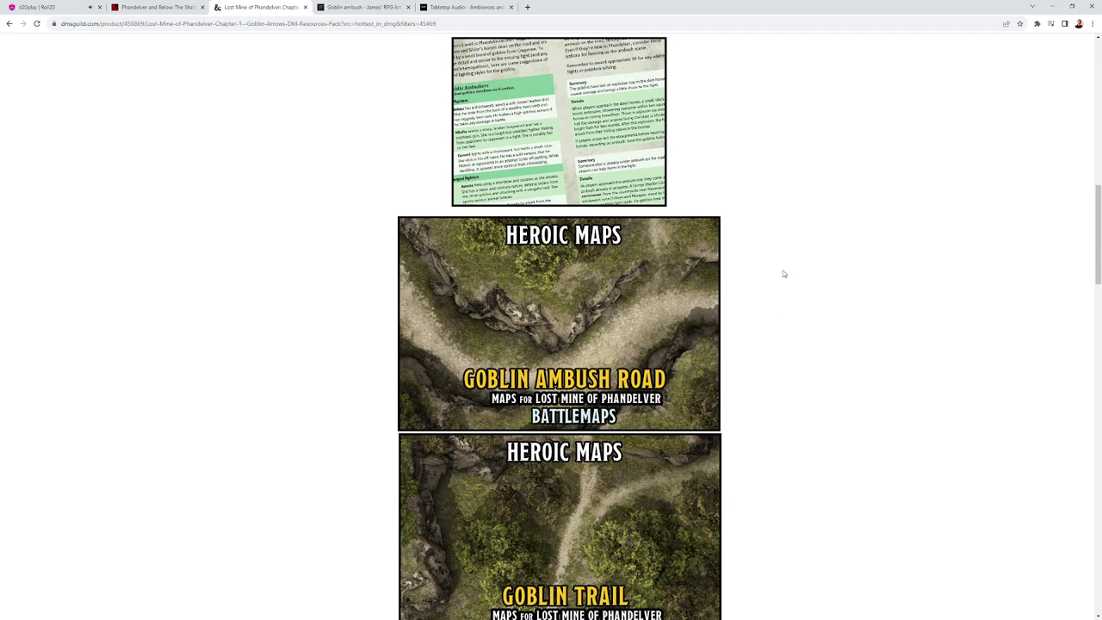
pyautogui.scroll(-2, 739, 276)
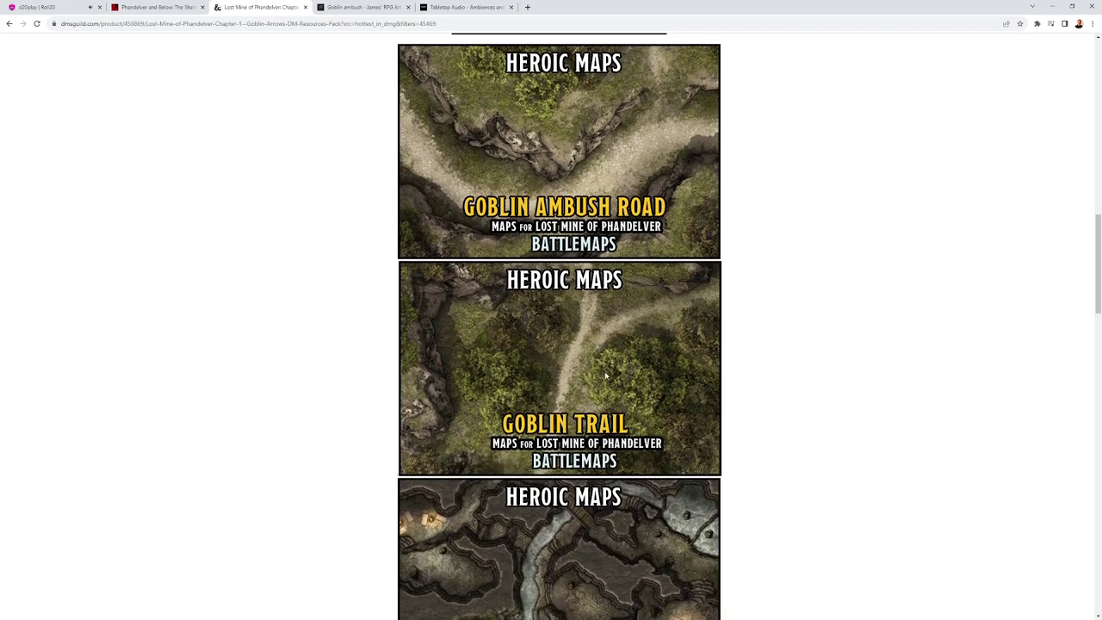
pyautogui.scroll(-6, 606, 375)
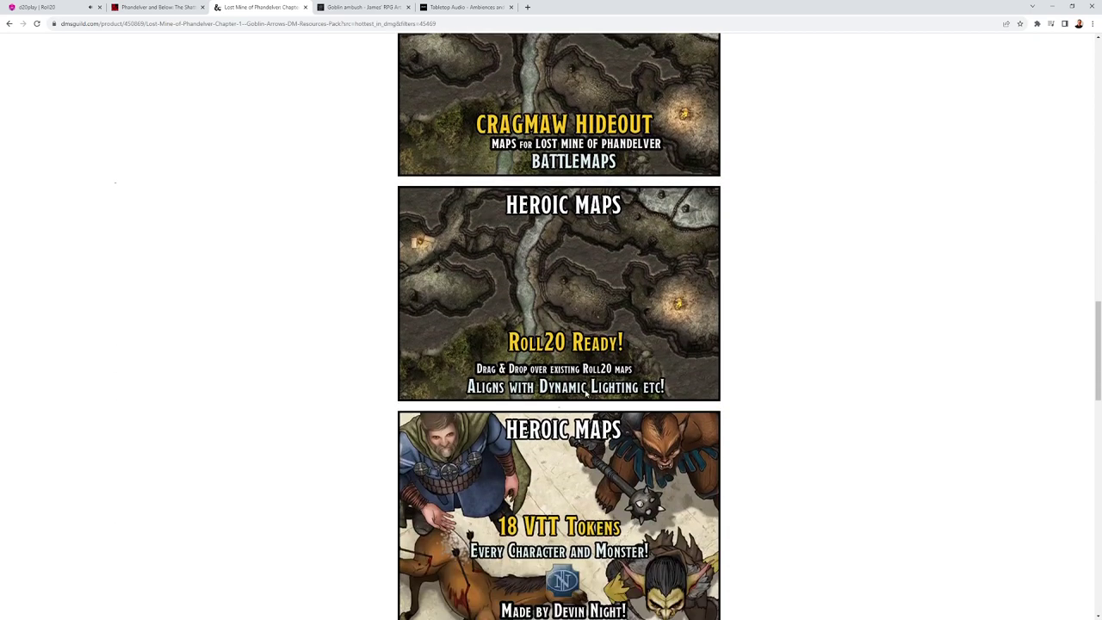
pyautogui.scroll(-2, 586, 392)
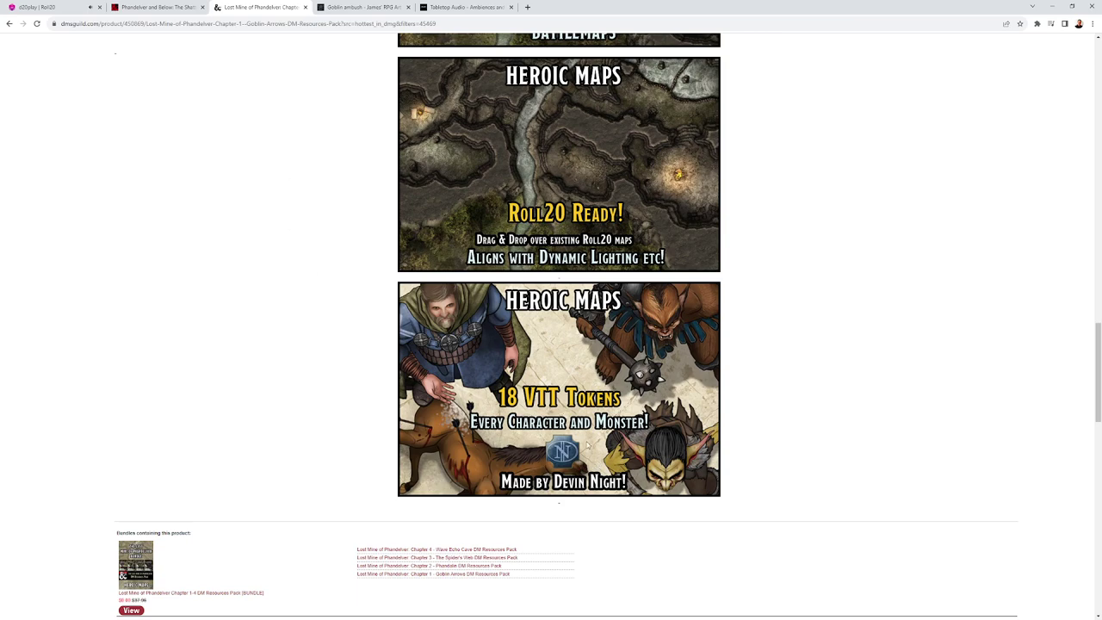
pyautogui.scroll(3, 556, 314)
pyautogui.scroll(20, 555, 314)
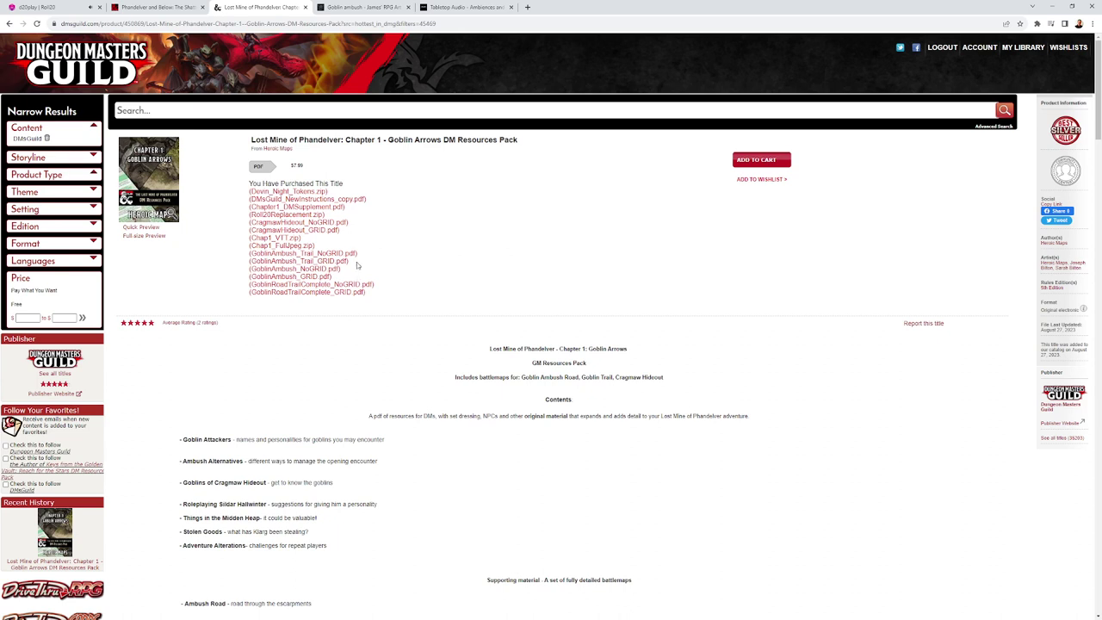
# Step: Return to Roll20 and examine the wagon, dead horses and goblin tokens on the ambush road battlemap
pyautogui.click(38, 6)
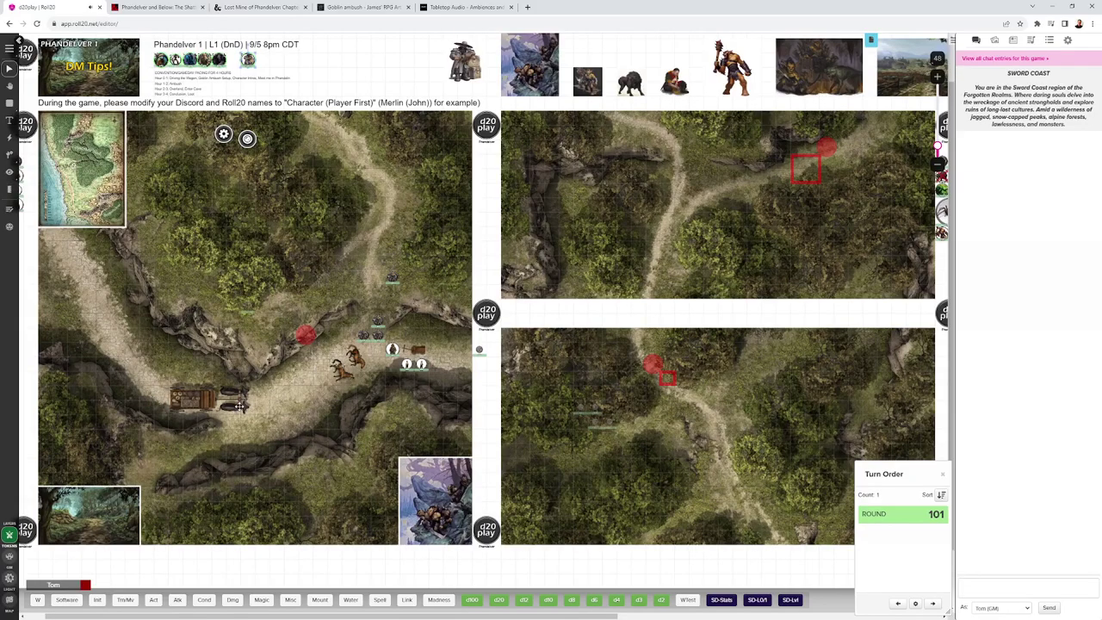
pyautogui.scroll(5, 275, 355)
pyautogui.scroll(3, 487, 273)
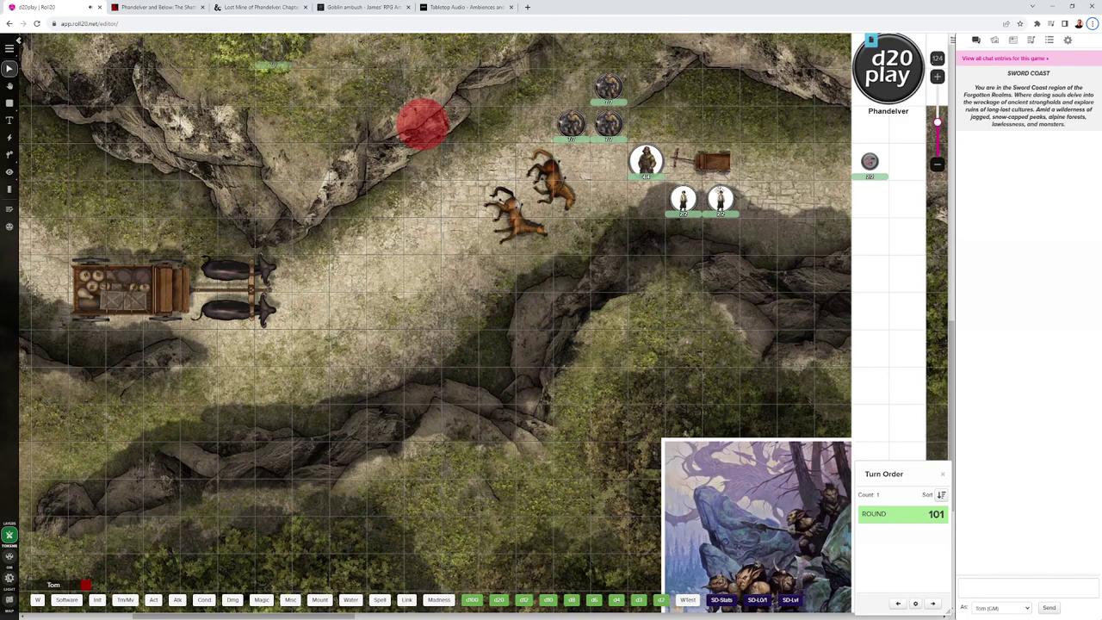
pyautogui.scroll(1, 720, 200)
pyautogui.scroll(1, 719, 200)
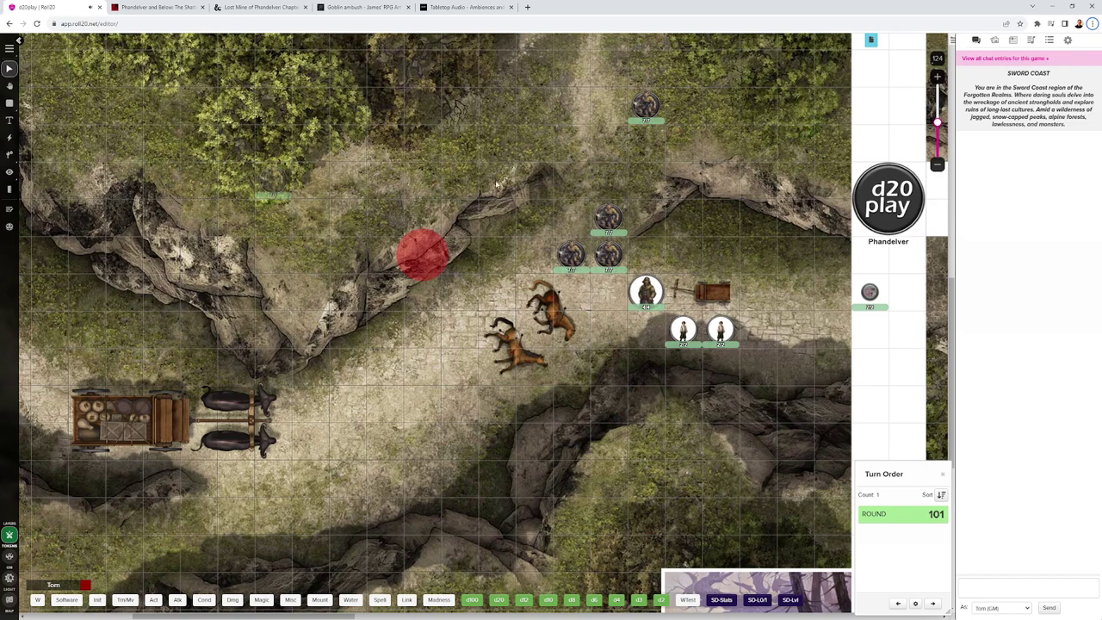
# Step: Show the forest path illustration beside the ambush map enlarged, and close the enlarged view
pyautogui.scroll(-6, 396, 327)
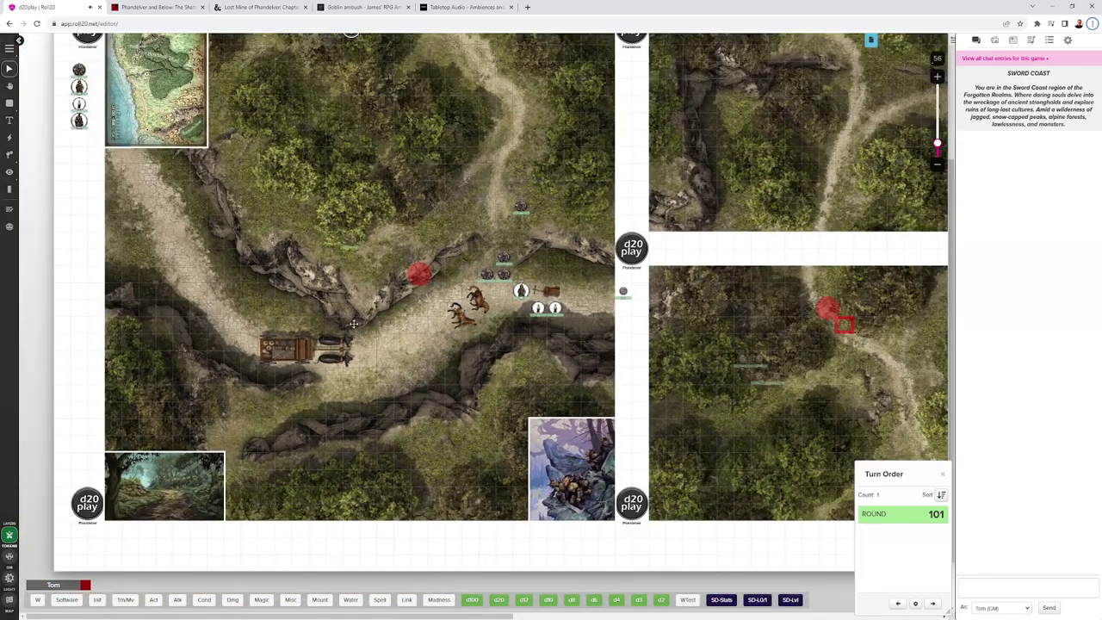
pyautogui.click(170, 479)
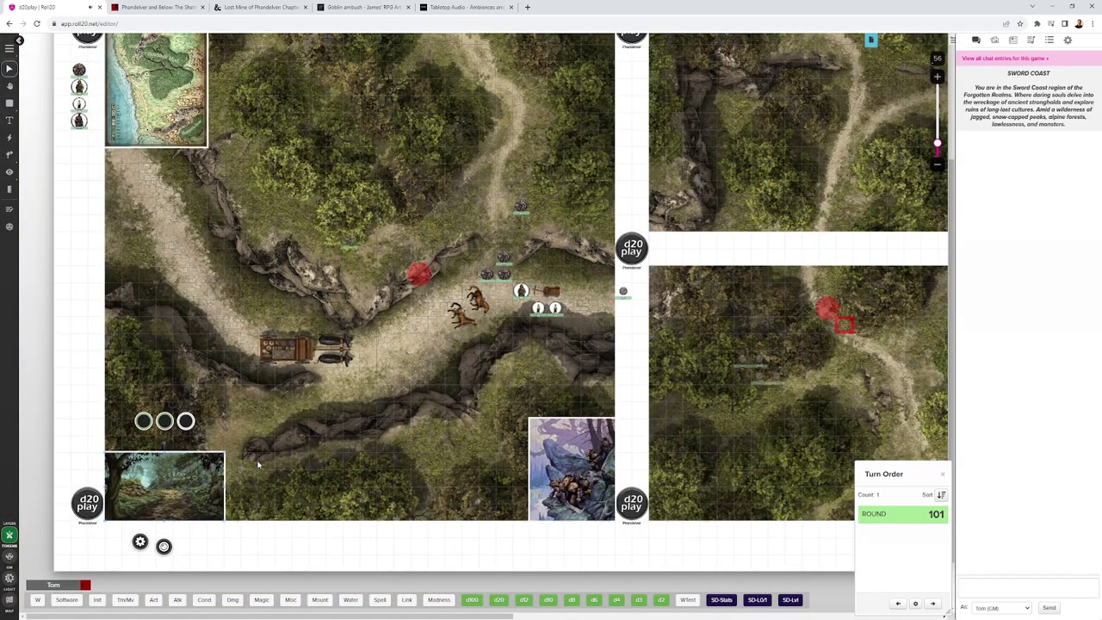
pyautogui.hotkey('shift', 'z')
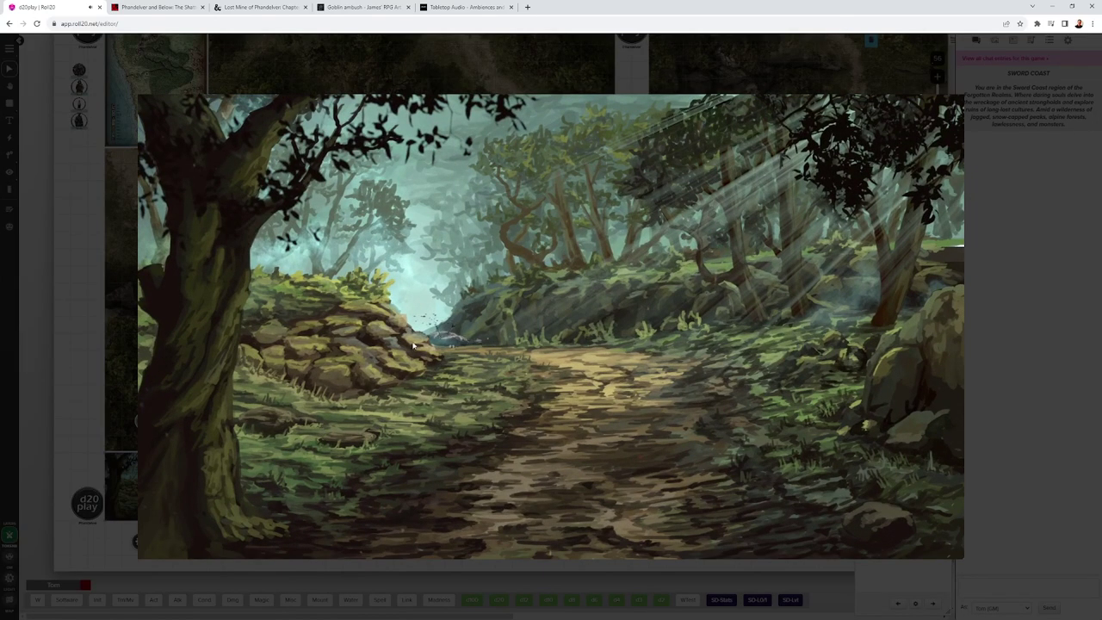
pyautogui.click(112, 372)
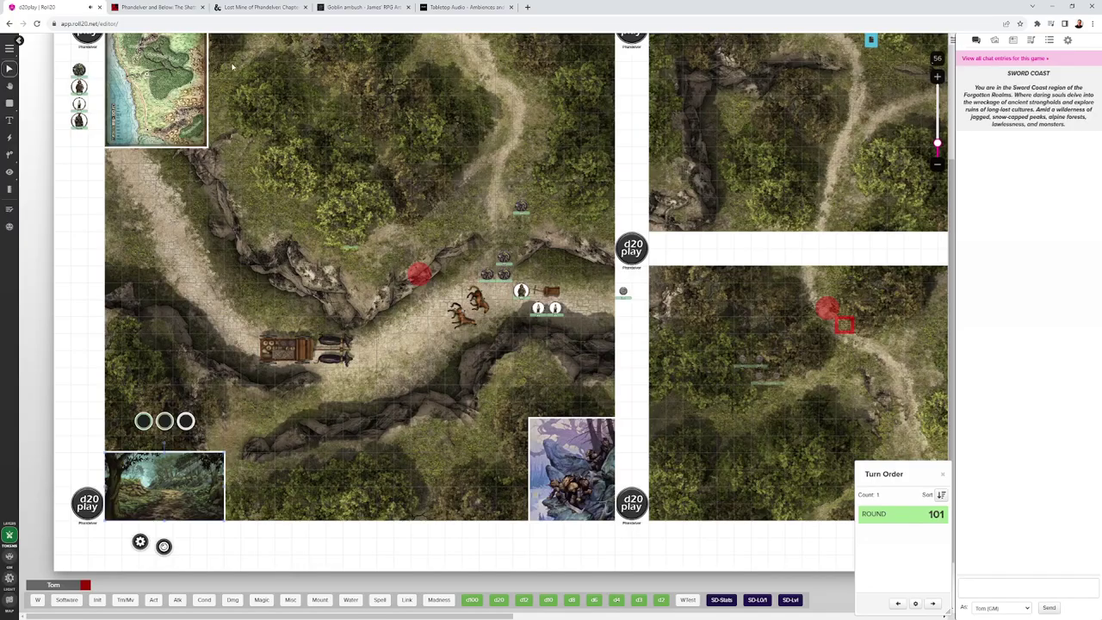
# Step: View the Goblin ambush artwork page on James' RPG Art and the Tabletop Audio ambience catalogue
pyautogui.click(366, 7)
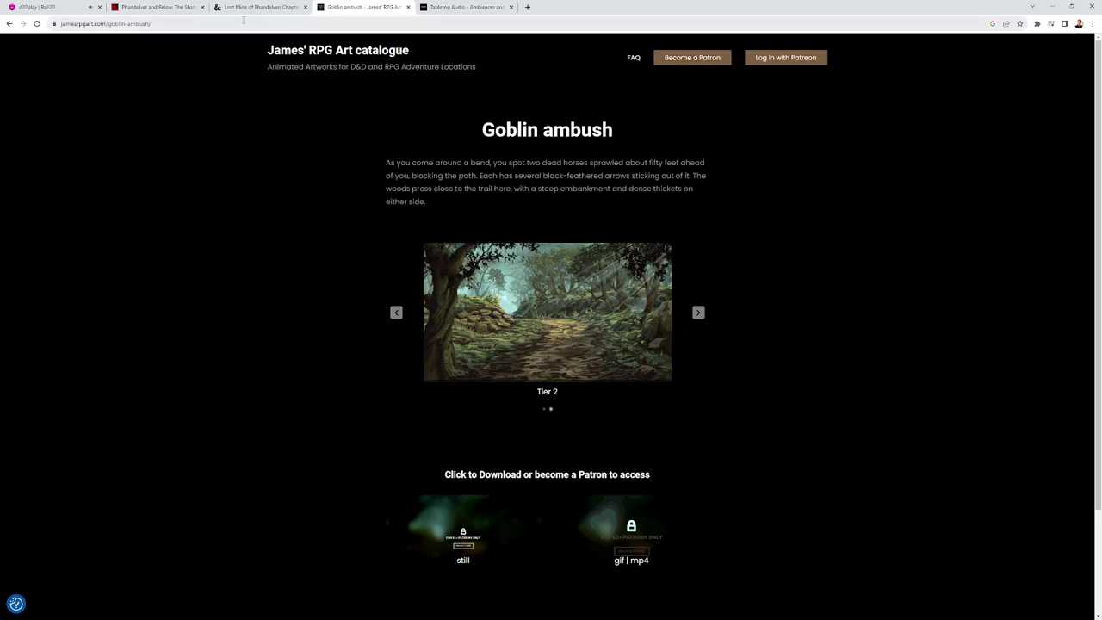
pyautogui.click(461, 8)
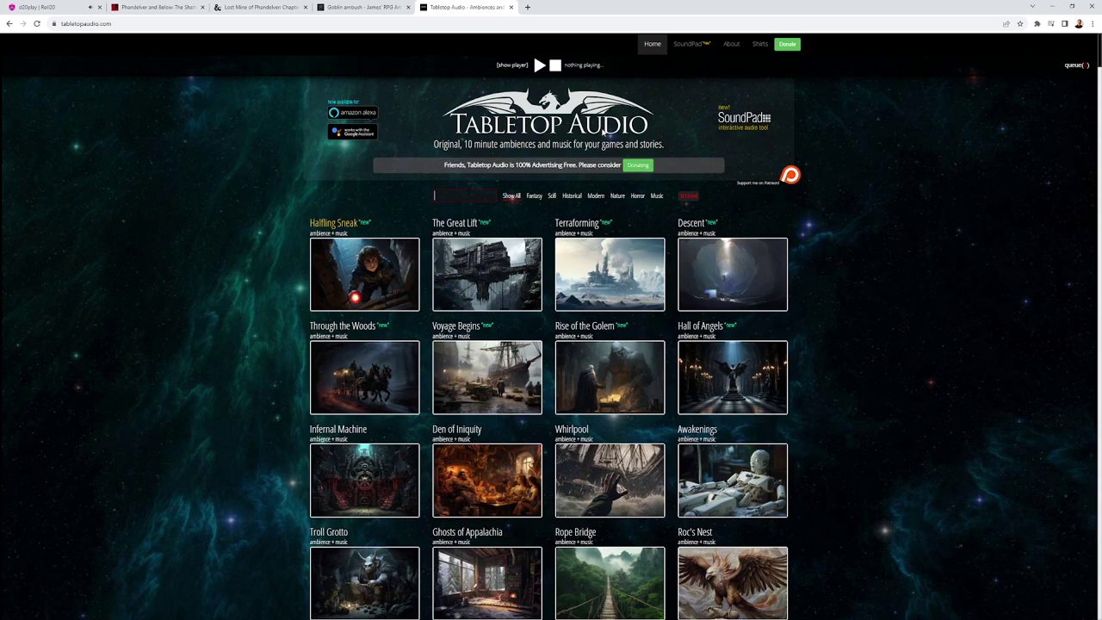
# Step: Return to Roll20, open the Jukebox and stop the Sun Dappled Trail track
pyautogui.click(47, 7)
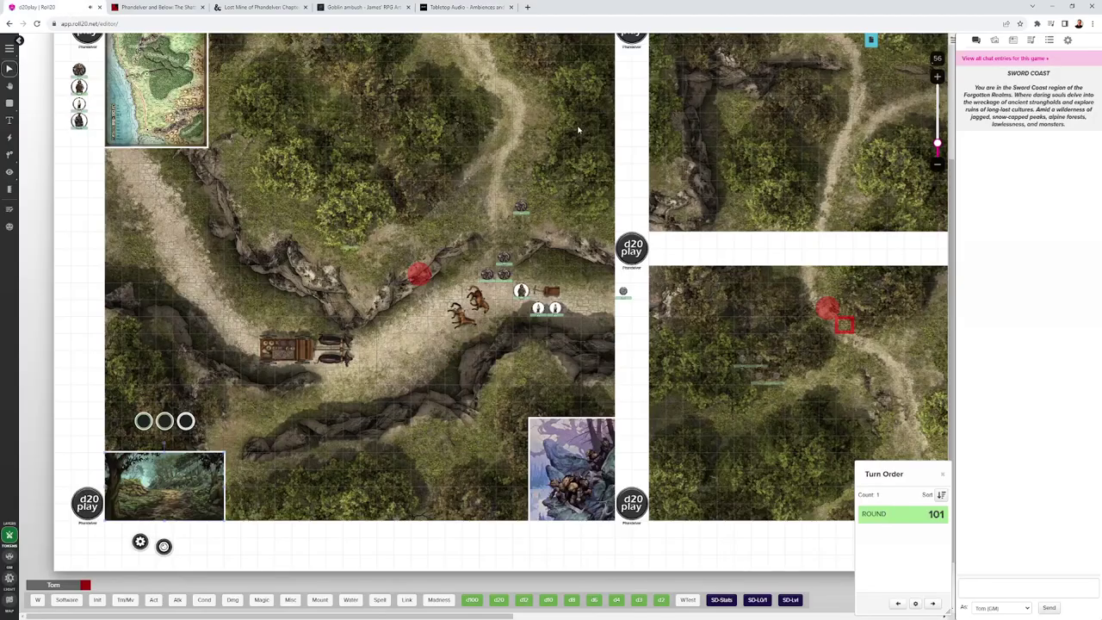
pyautogui.click(1033, 40)
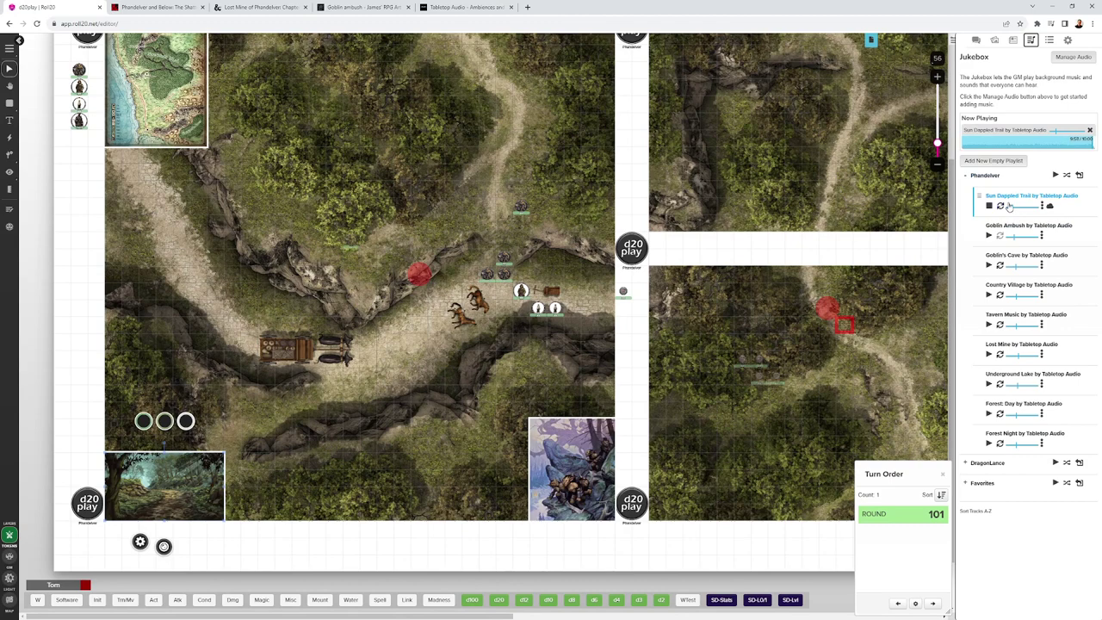
pyautogui.click(1023, 196)
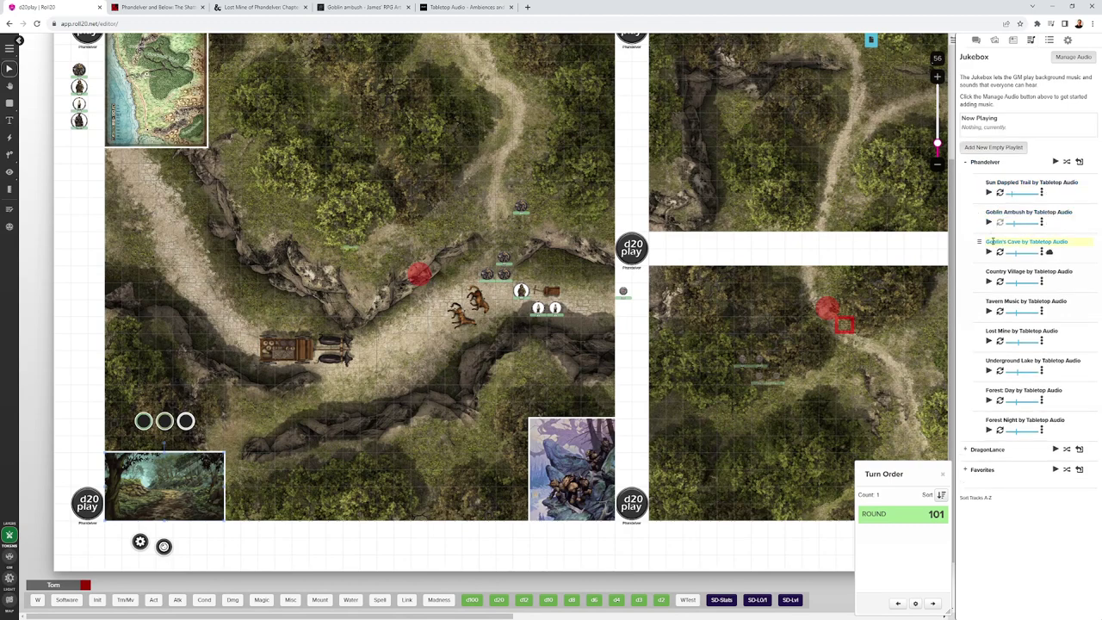
# Step: Play and stop the Goblin Ambush track in the Jukebox, and play Goblin's Cave, skipping ahead twice within the track
pyautogui.click(1015, 225)
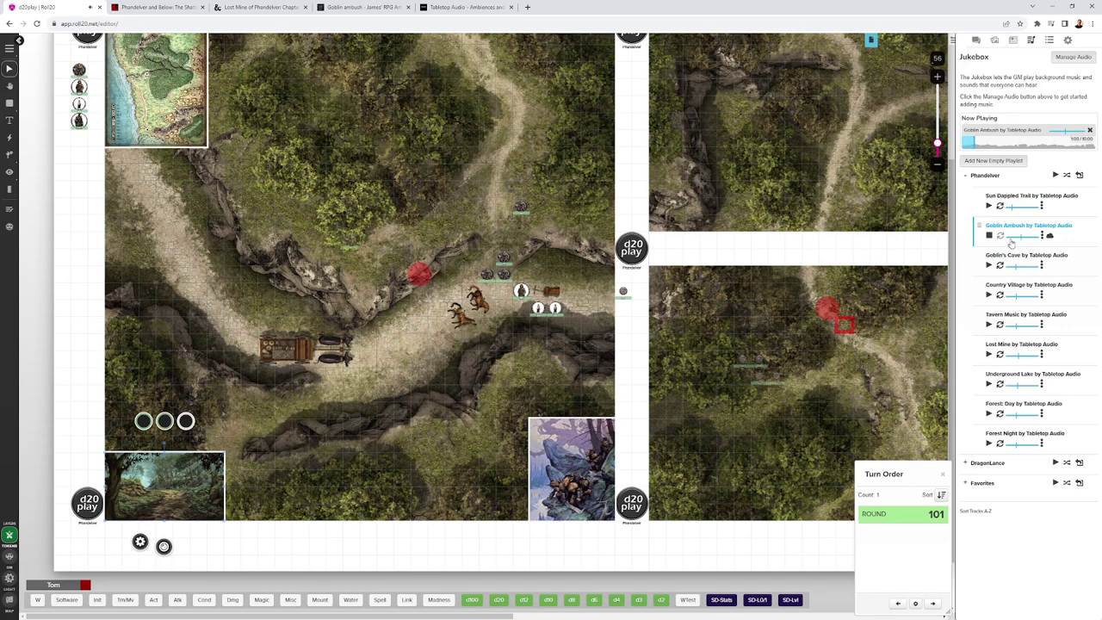
pyautogui.click(989, 236)
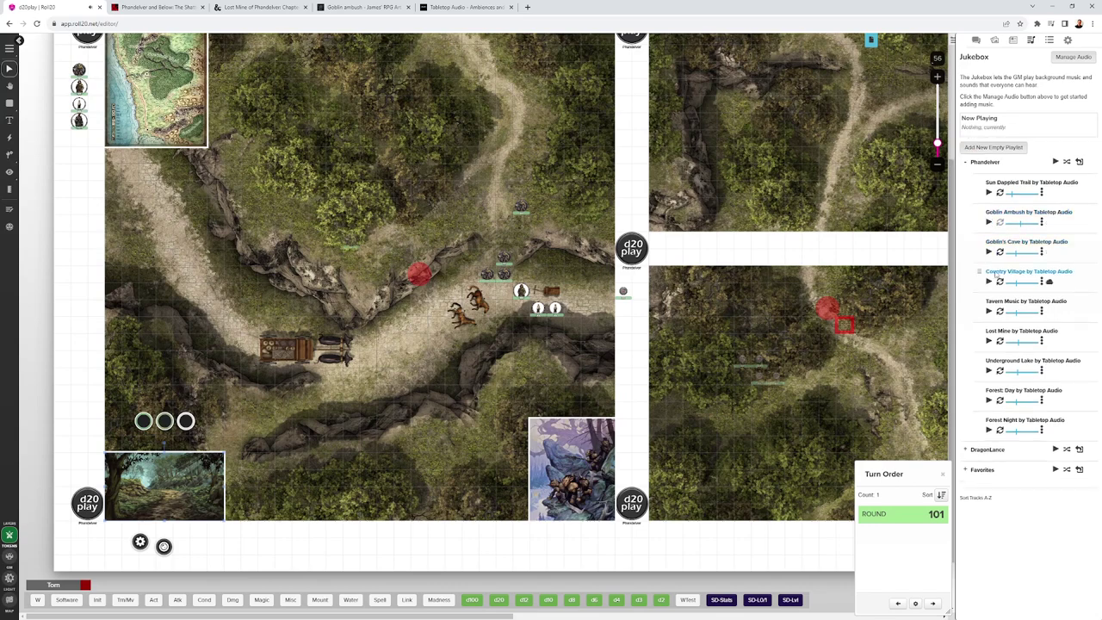
pyautogui.click(988, 252)
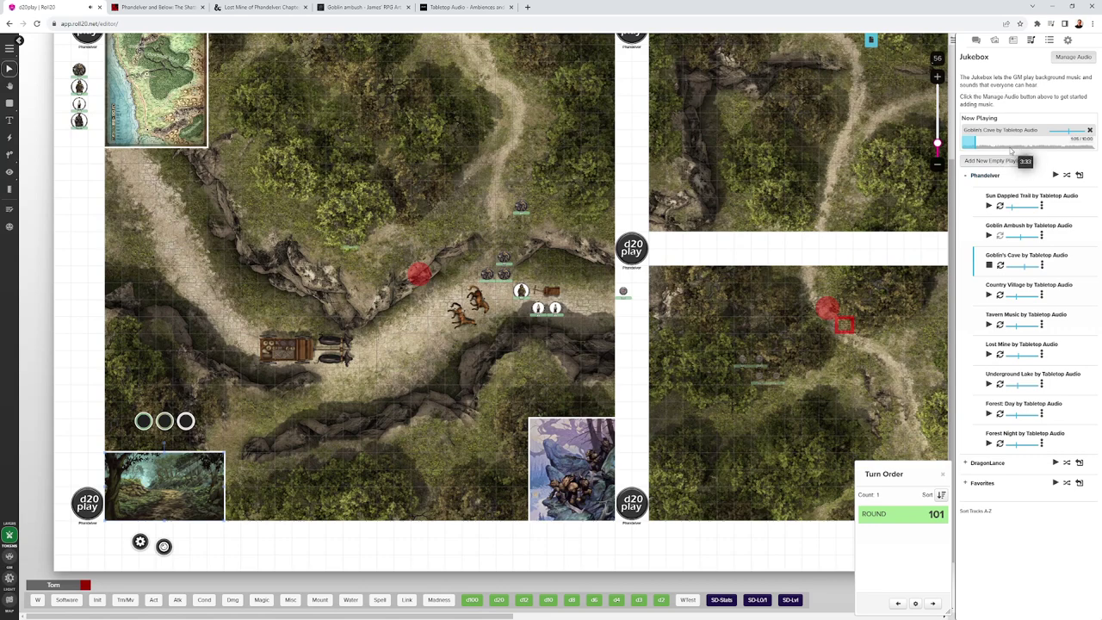
pyautogui.click(1011, 143)
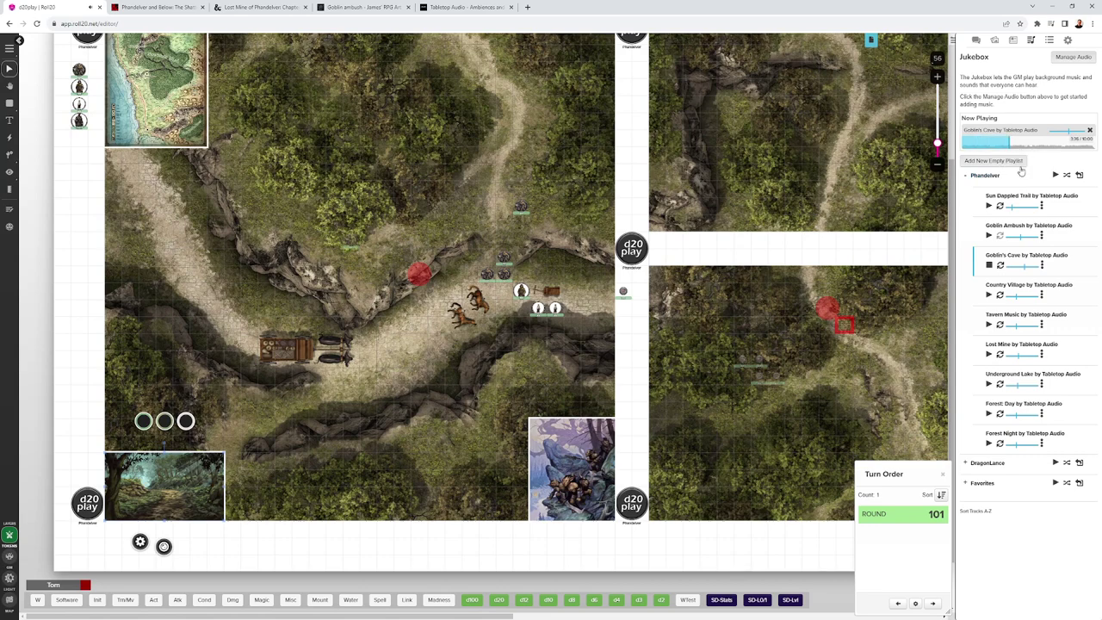
pyautogui.click(1047, 144)
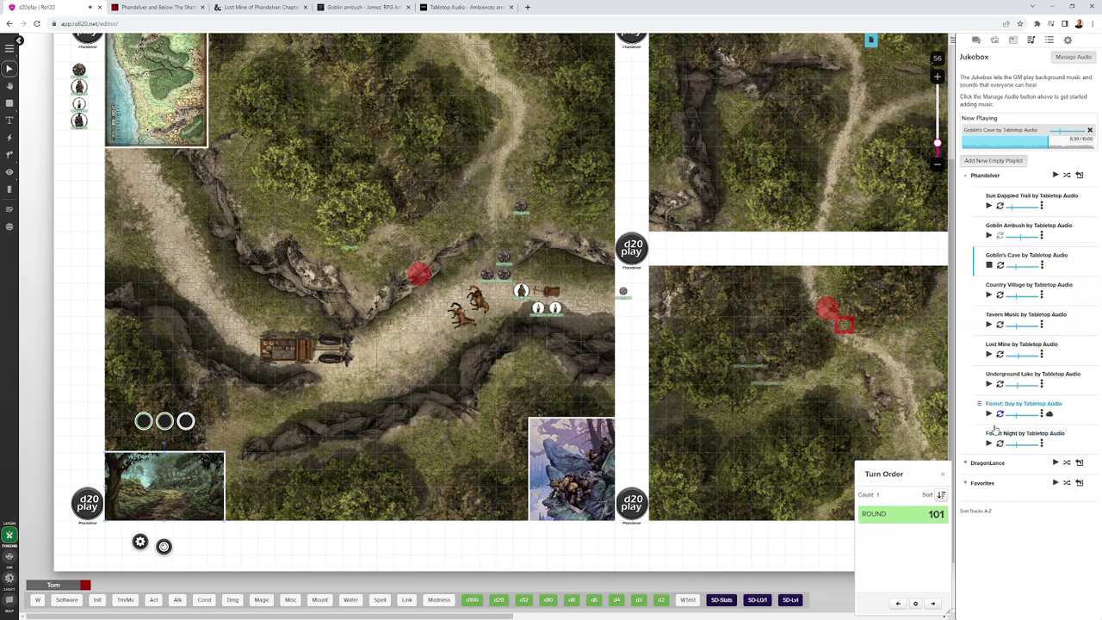
# Step: Bring up the chat and post the G0-Horses and G0-HorseBags texts using the d20play token beside the ambush map
pyautogui.click(976, 40)
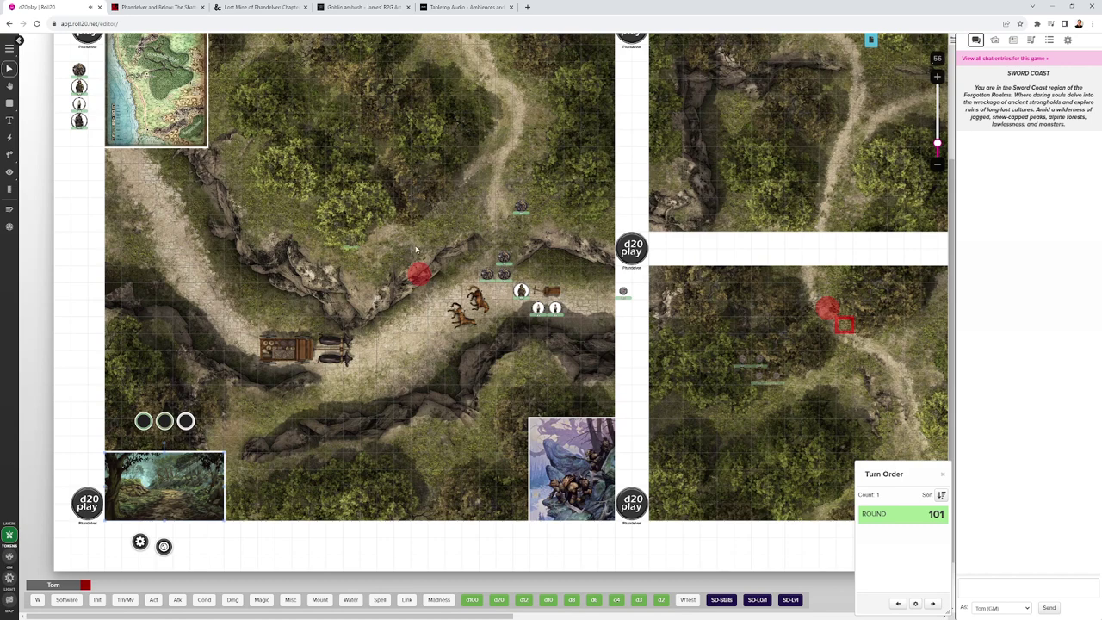
pyautogui.scroll(4, 415, 248)
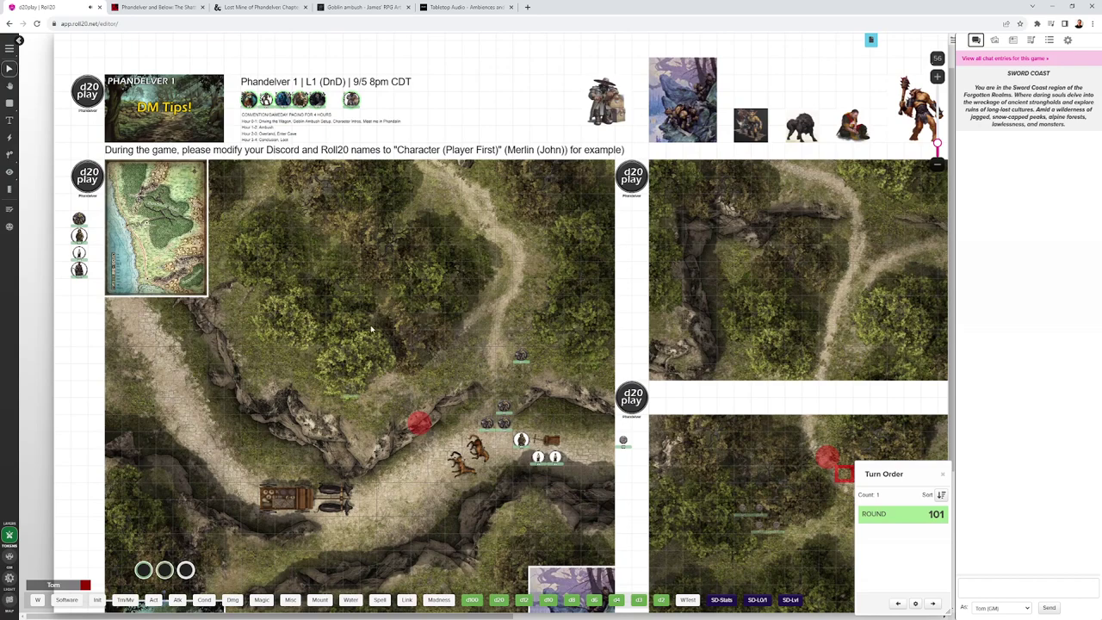
pyautogui.scroll(-2, 362, 273)
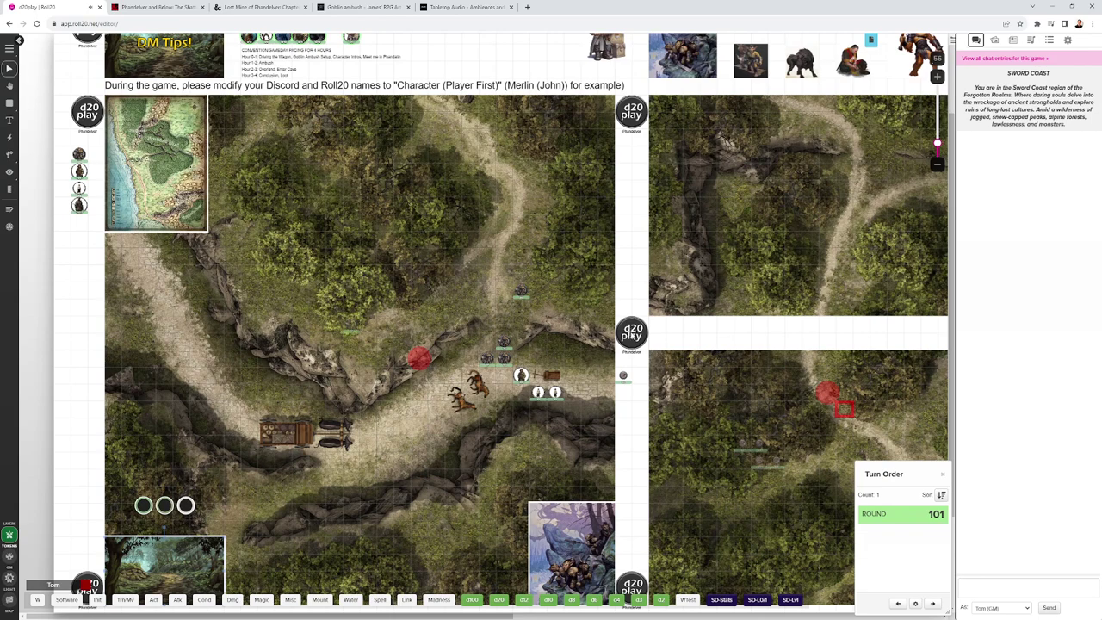
pyautogui.click(629, 334)
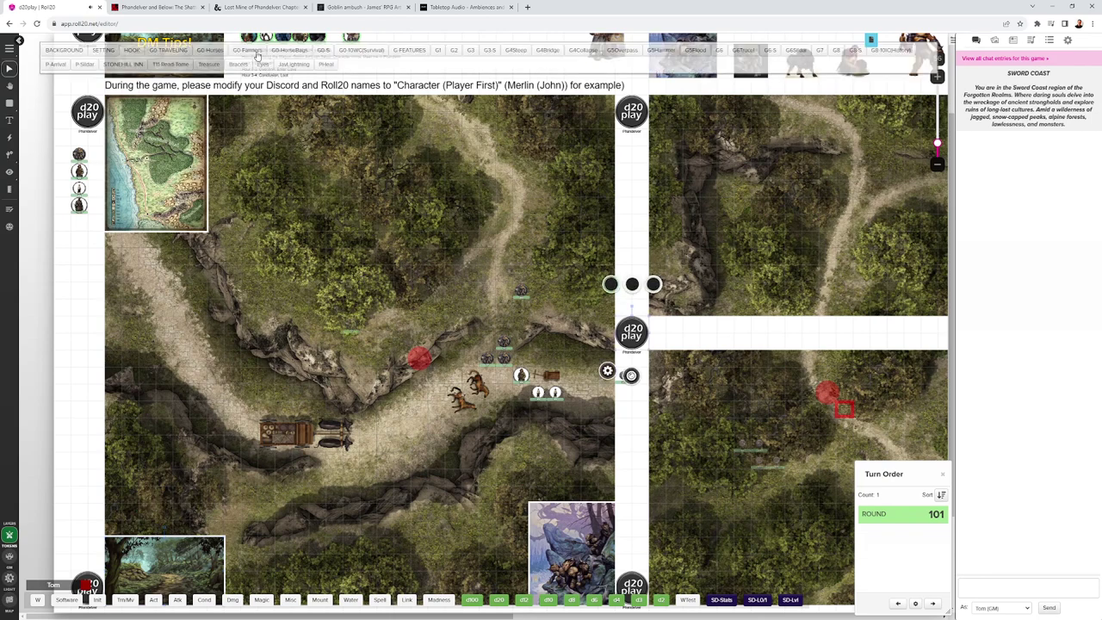
pyautogui.click(210, 51)
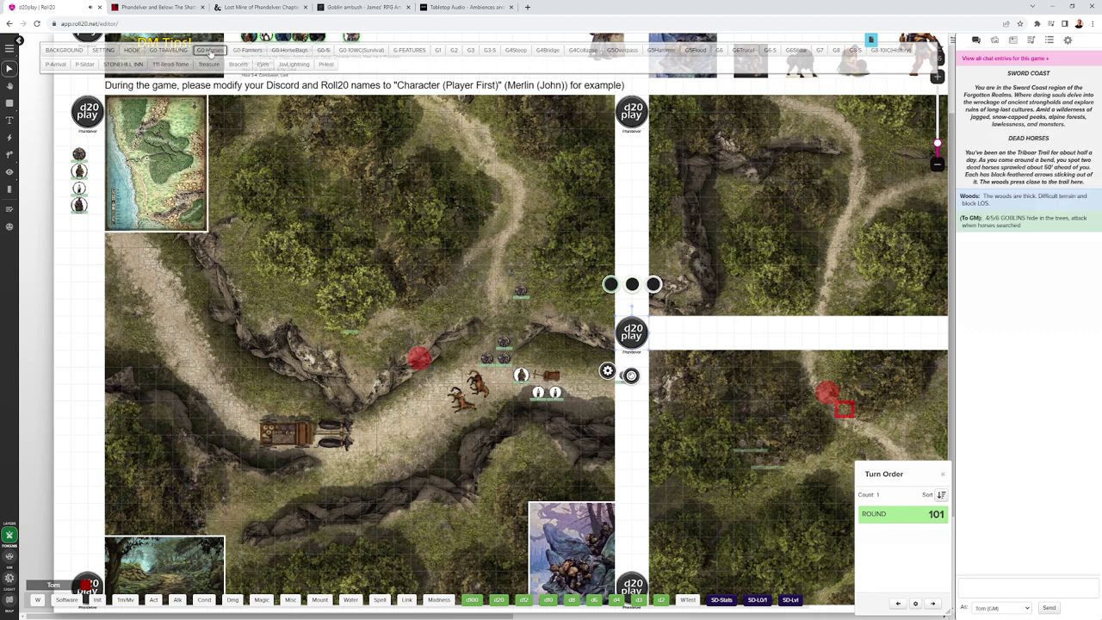
pyautogui.click(287, 52)
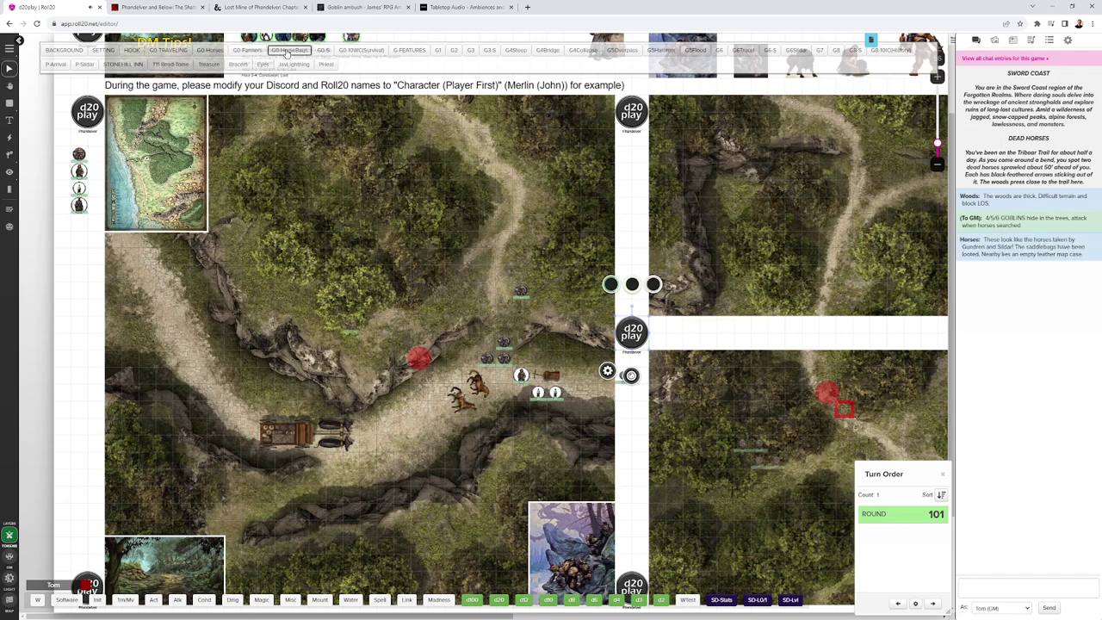
# Step: Examine the ambush site up close, check the playing track in the Jukebox, and return to the chat
pyautogui.scroll(3, 352, 344)
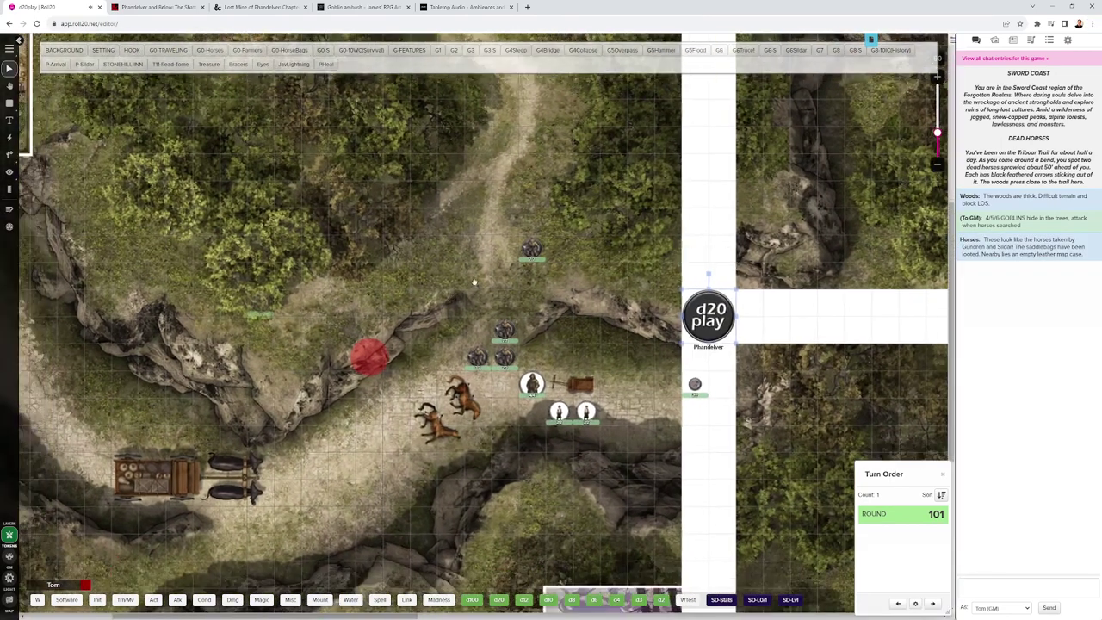
pyautogui.moveTo(508, 143); pyautogui.dragTo(562, 180)
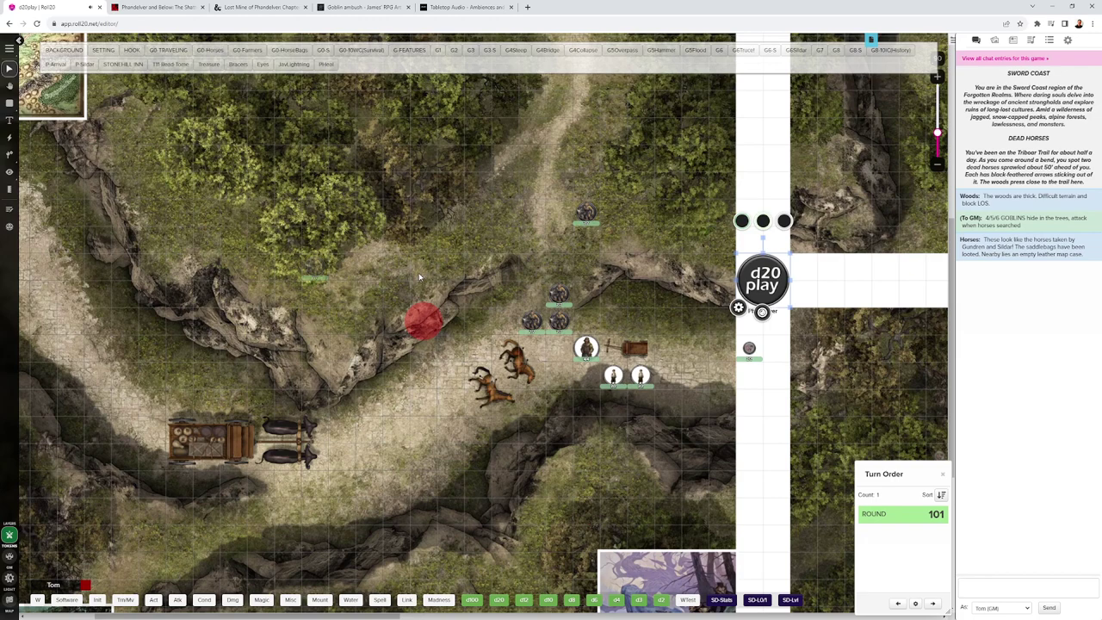
pyautogui.click(1031, 40)
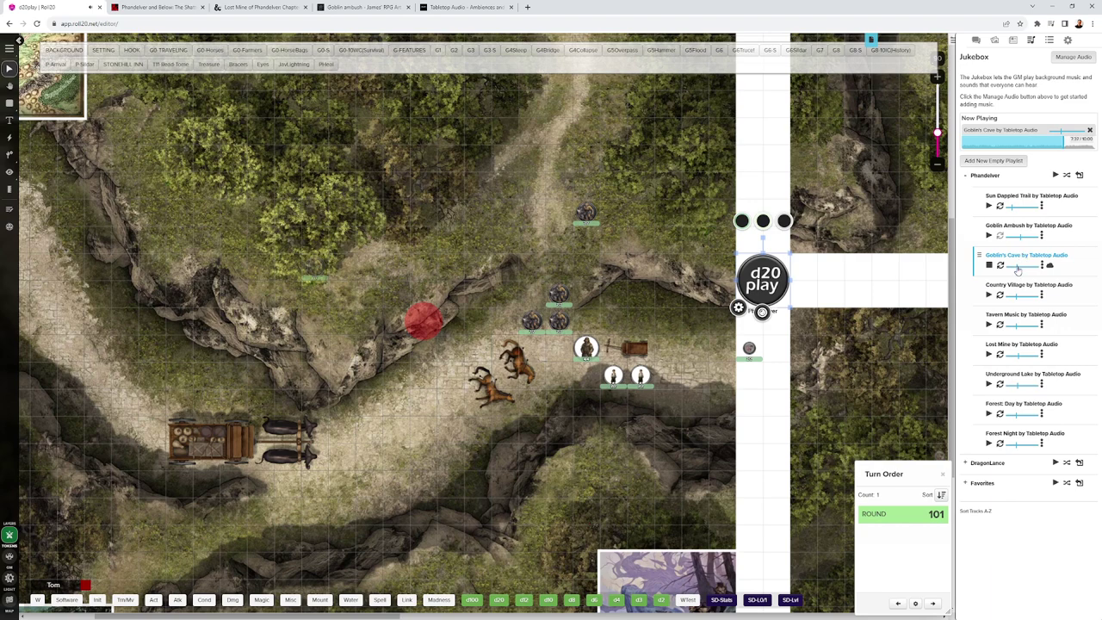
pyautogui.click(976, 40)
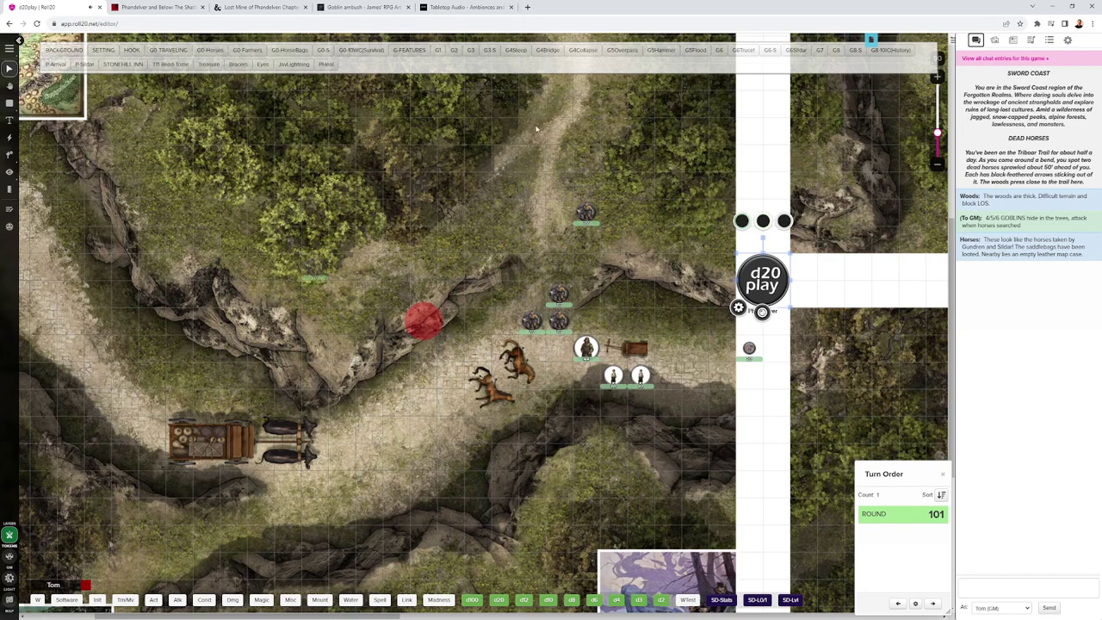
# Step: Post the G0-10WC(Survival) and G0-S search texts to the chat, with the red marker on the trail map selected
pyautogui.click(361, 49)
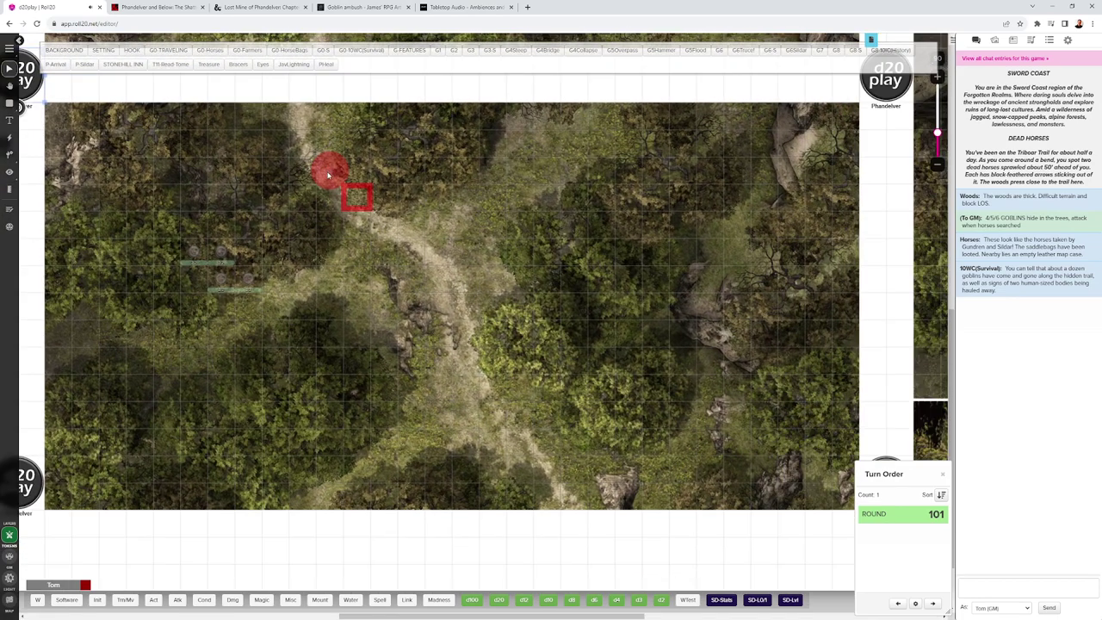
pyautogui.click(327, 175)
pyautogui.click(323, 50)
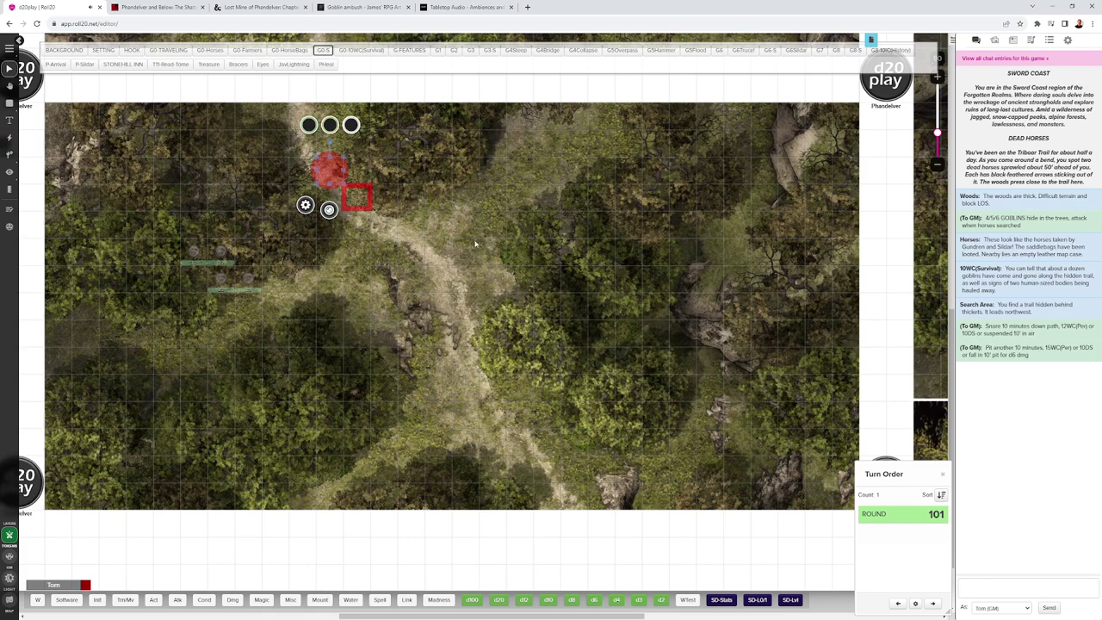
# Step: Examine the forest trail maps with their marked trap squares and the goblin cave battlemap down to its entrance area
pyautogui.scroll(5, 476, 249)
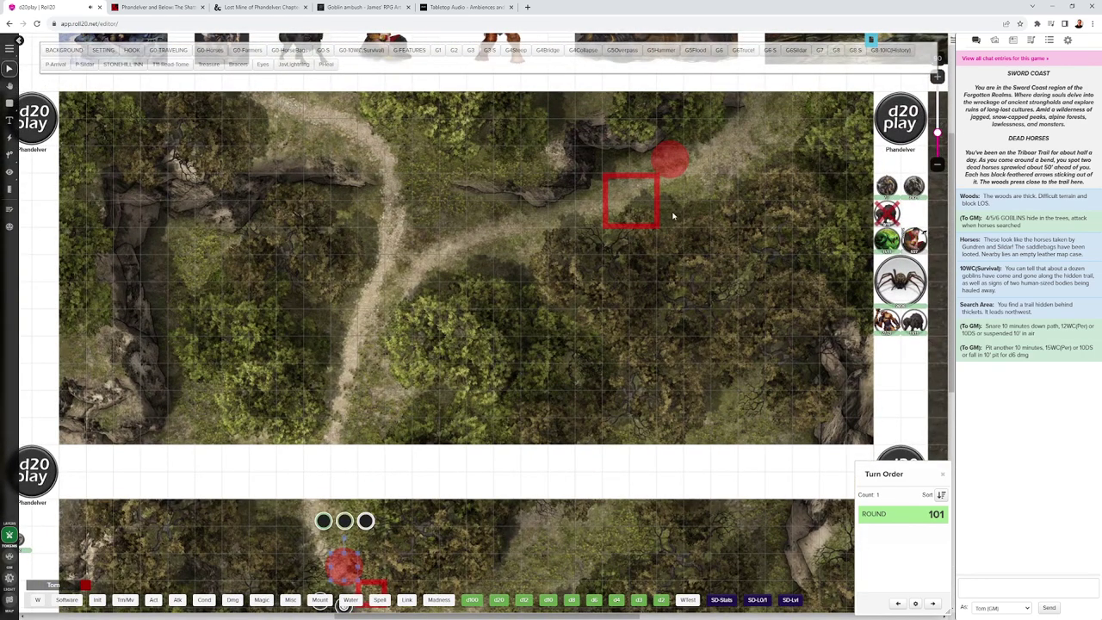
pyautogui.scroll(1, 641, 217)
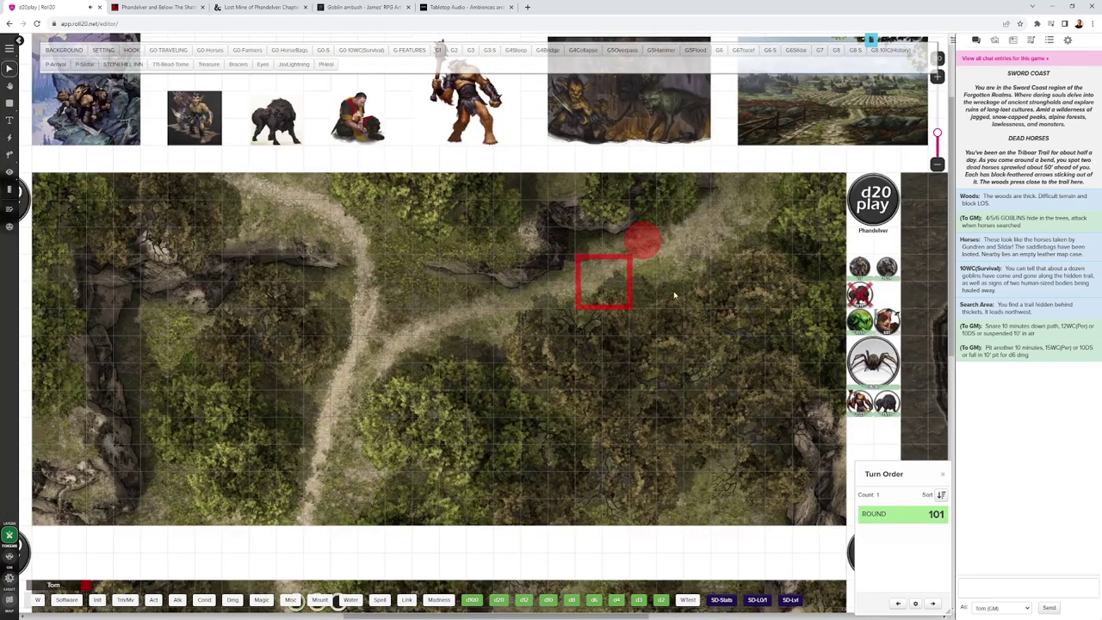
pyautogui.hscroll(6, 432, 196)
pyautogui.scroll(-2, 433, 196)
pyautogui.hscroll(8, 432, 196)
pyautogui.scroll(-5, 432, 196)
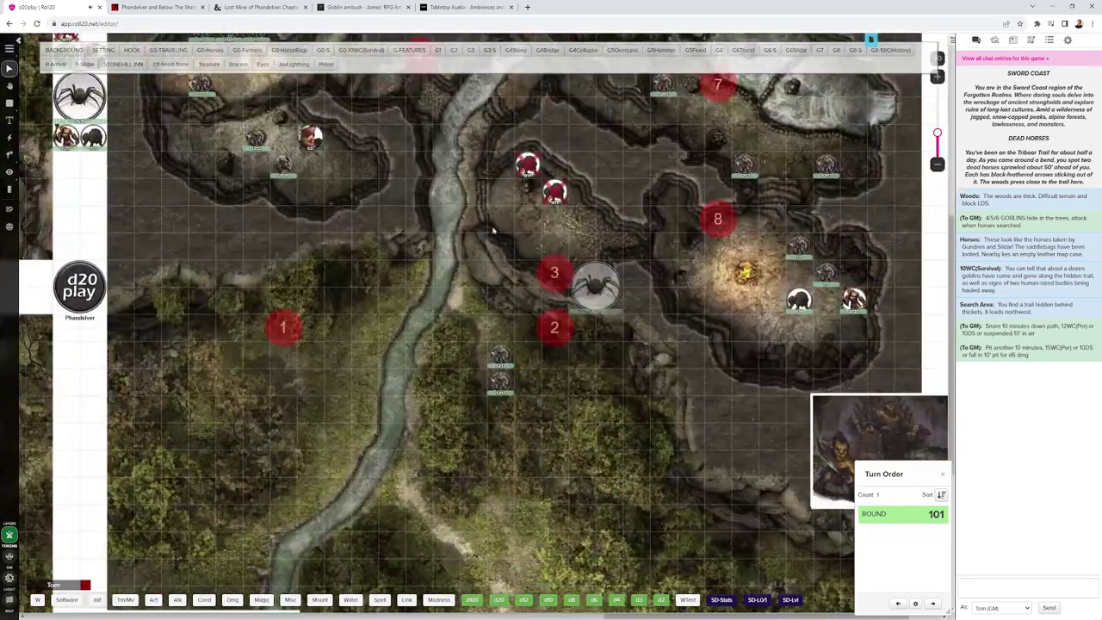
pyautogui.scroll(-2, 551, 318)
pyautogui.hscroll(-1, 551, 319)
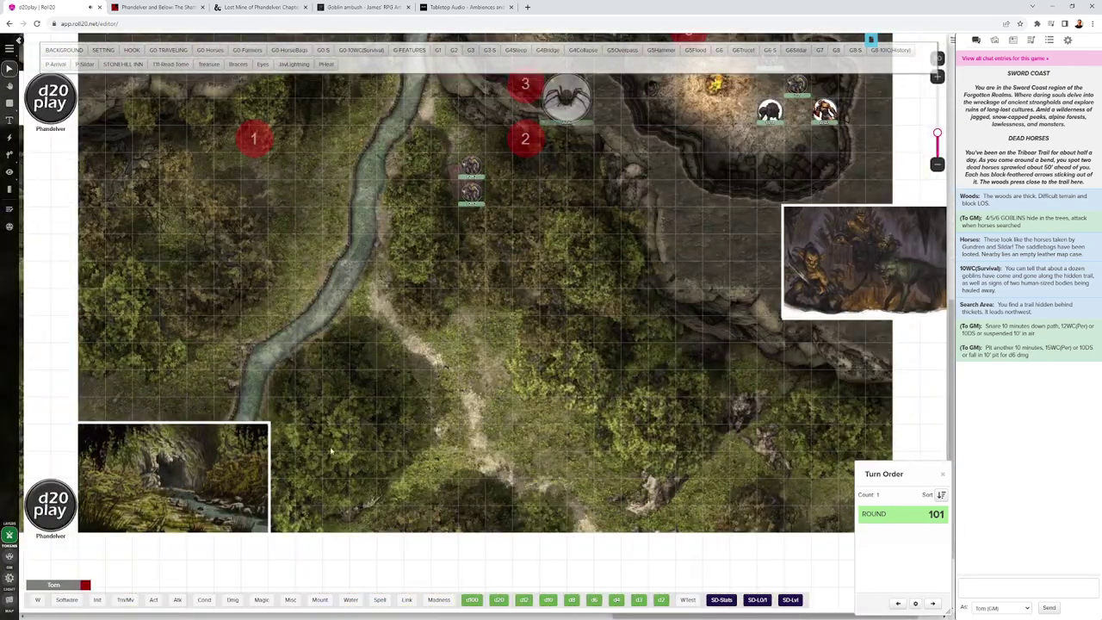
# Step: Show the cave entrance and goblin throne illustrations beside the cave map enlarged, closing each enlarged view
pyautogui.click(222, 468)
pyautogui.hotkey('shift', 'z')
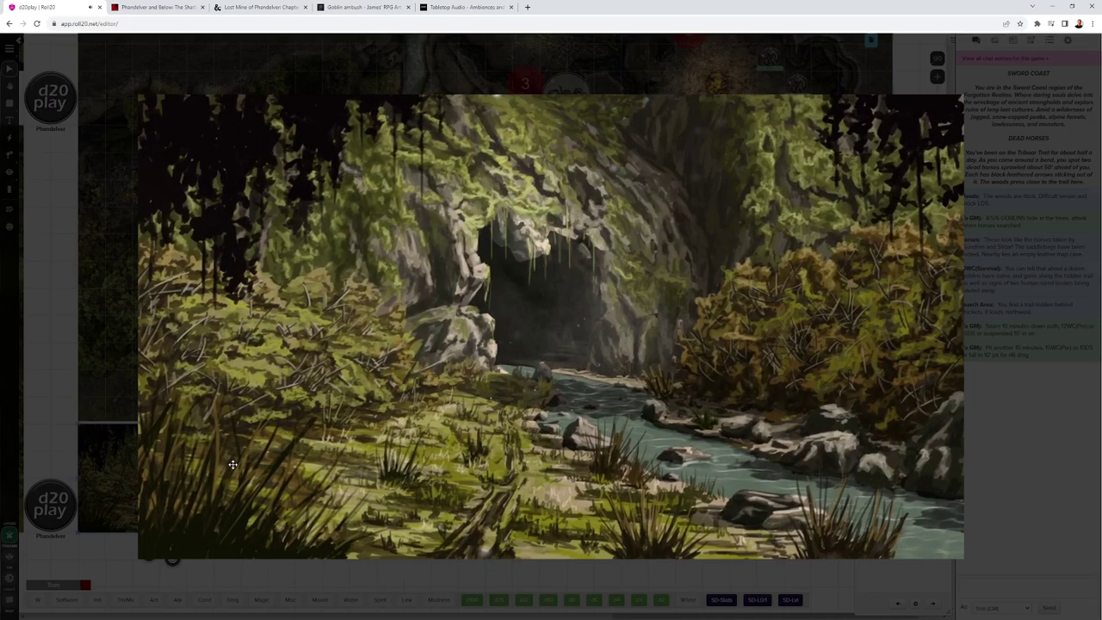
pyautogui.click(119, 371)
pyautogui.scroll(7, 504, 284)
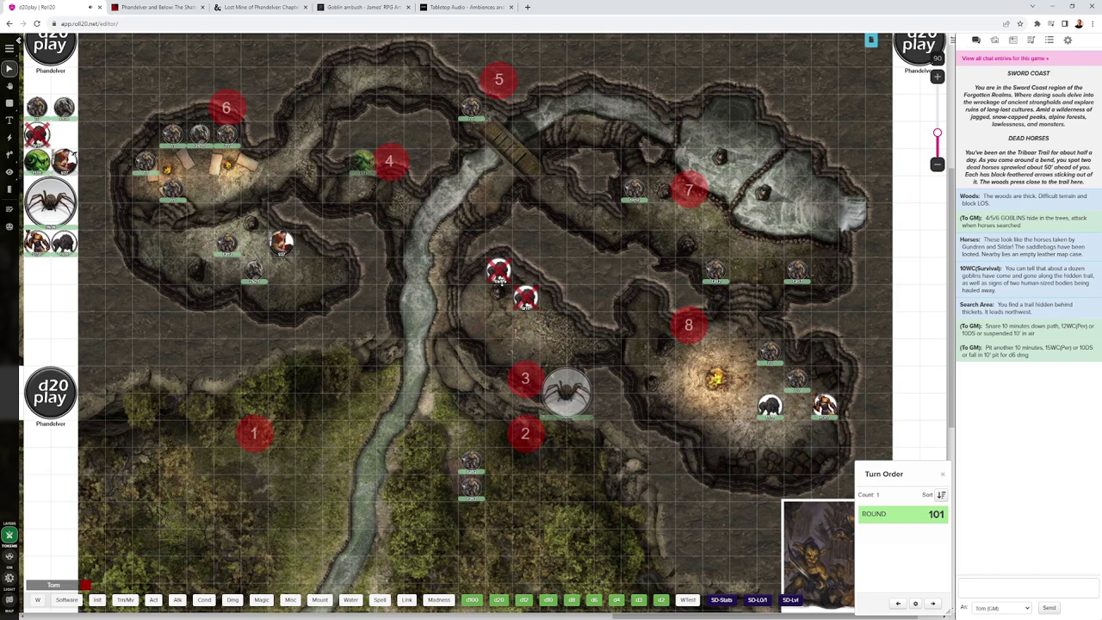
pyautogui.click(818, 547)
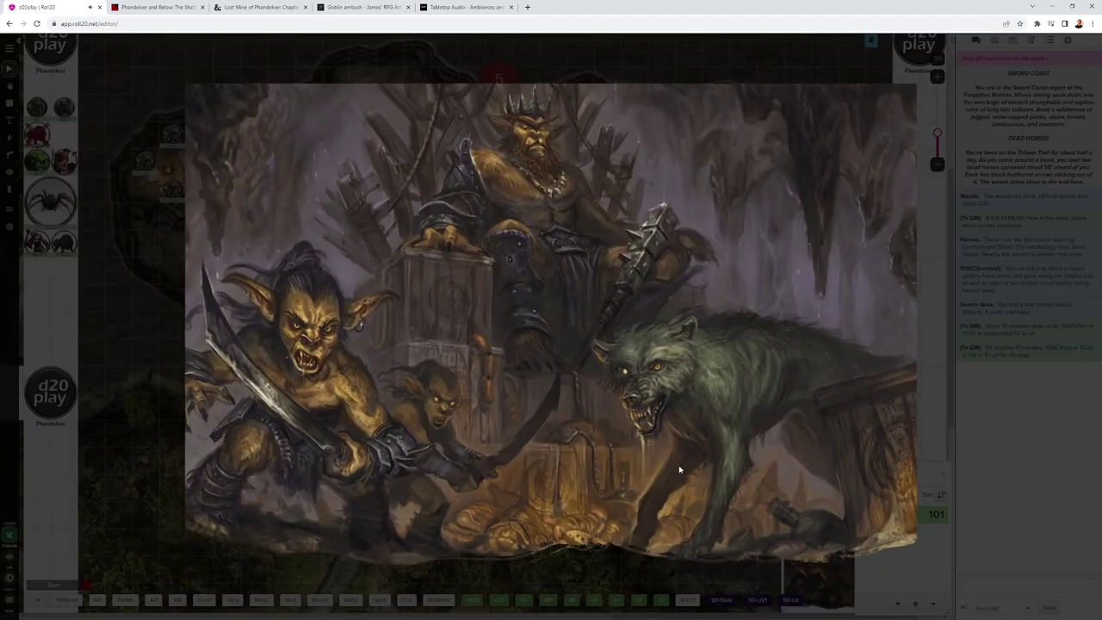
pyautogui.click(130, 442)
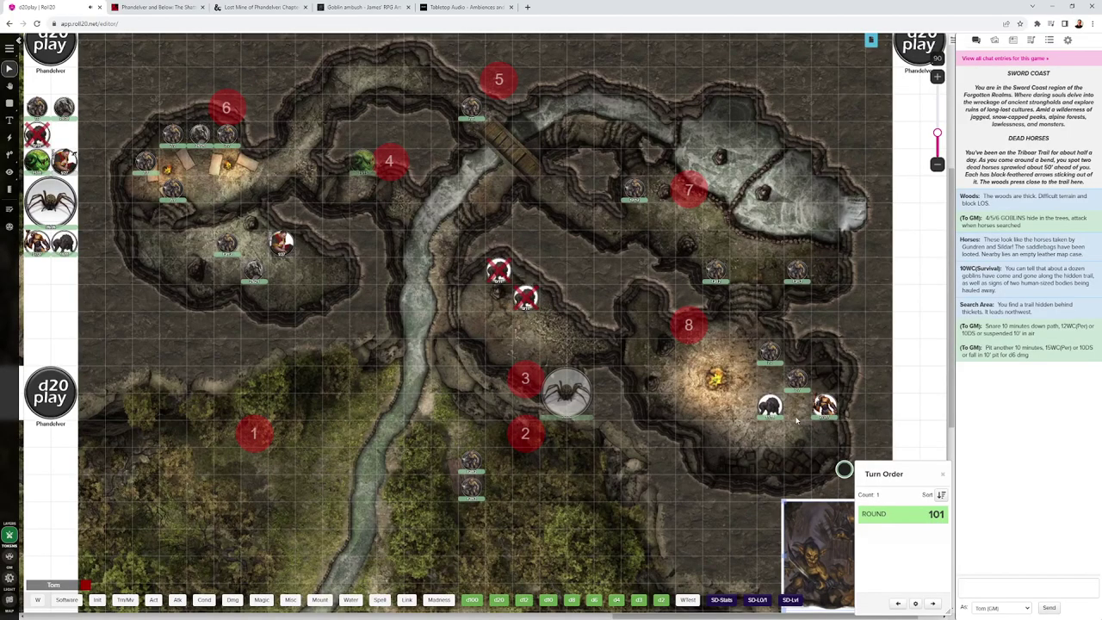
# Step: Select the cave's area 8 marker and post its loot cave description, G8-S search and G8-10IC(History) texts to the chat
pyautogui.click(689, 331)
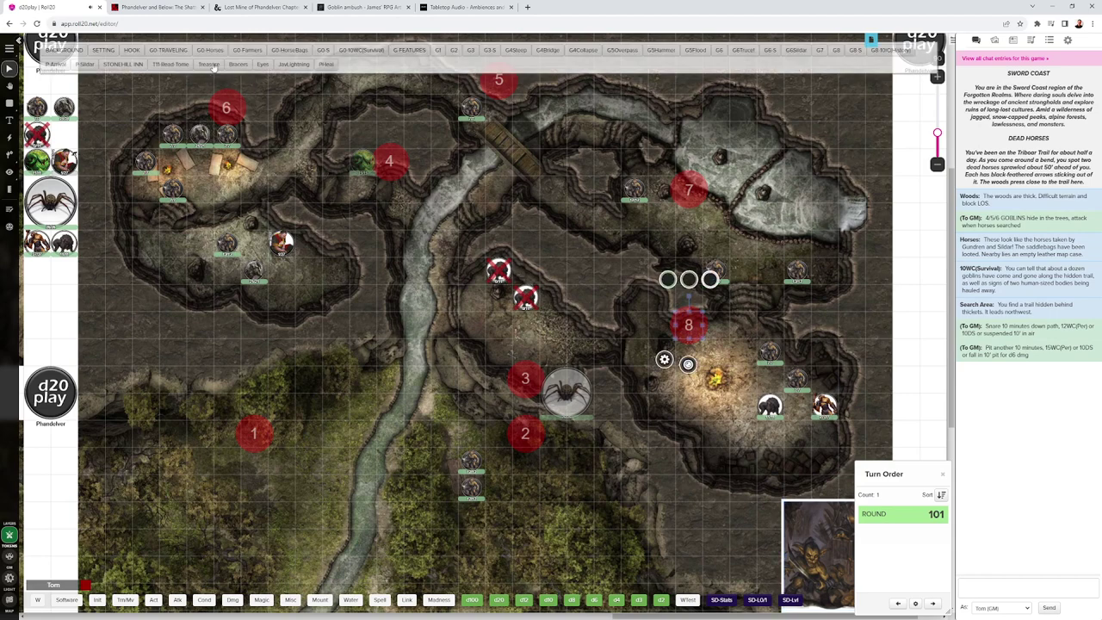
pyautogui.click(856, 49)
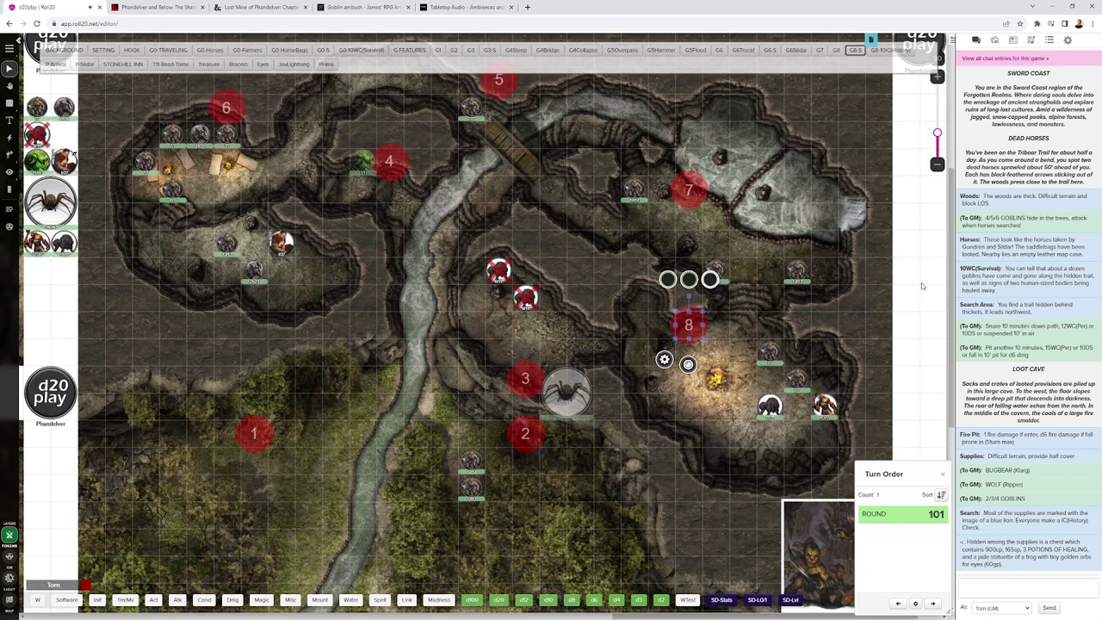
pyautogui.click(884, 52)
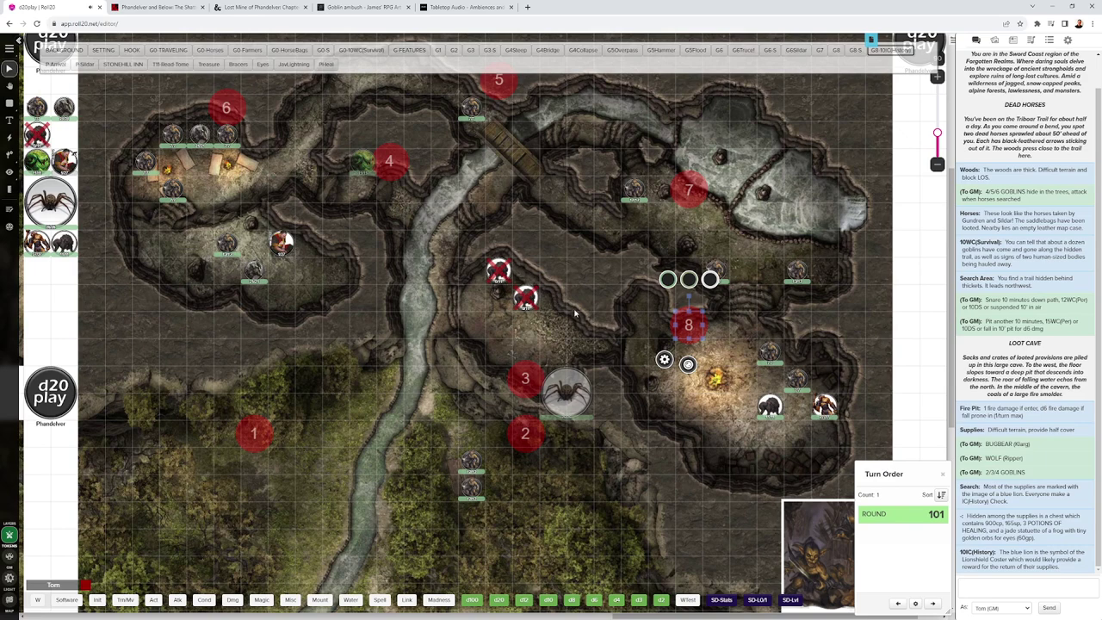
# Step: Select the prisoner token and the cave's area 6 marker, and post the G6-S search and G6Sildar texts to the chat
pyautogui.click(277, 244)
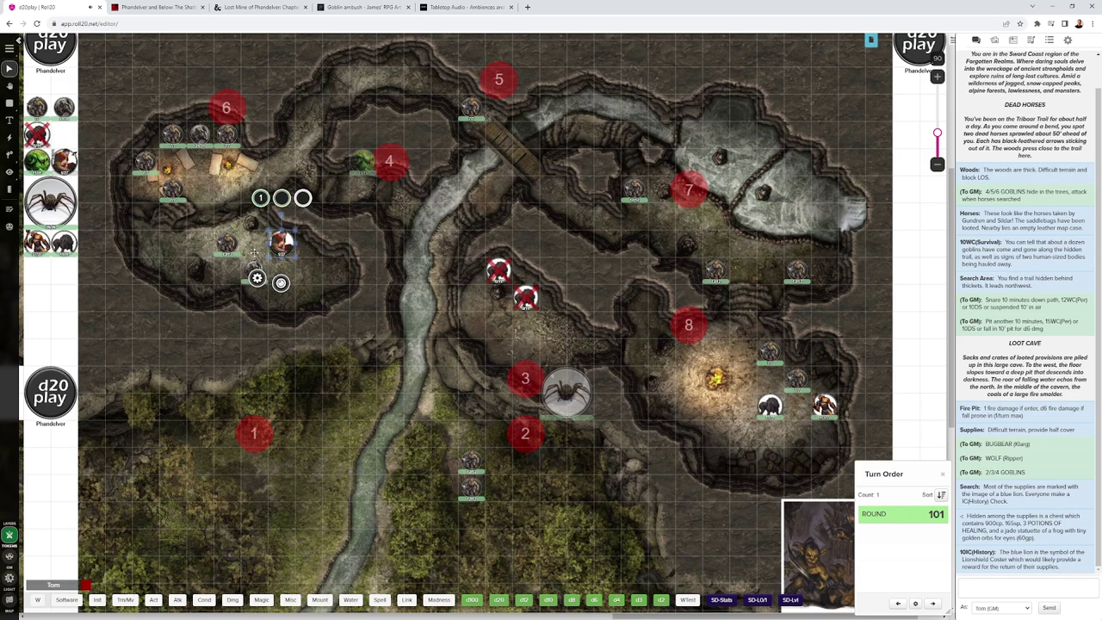
pyautogui.click(226, 108)
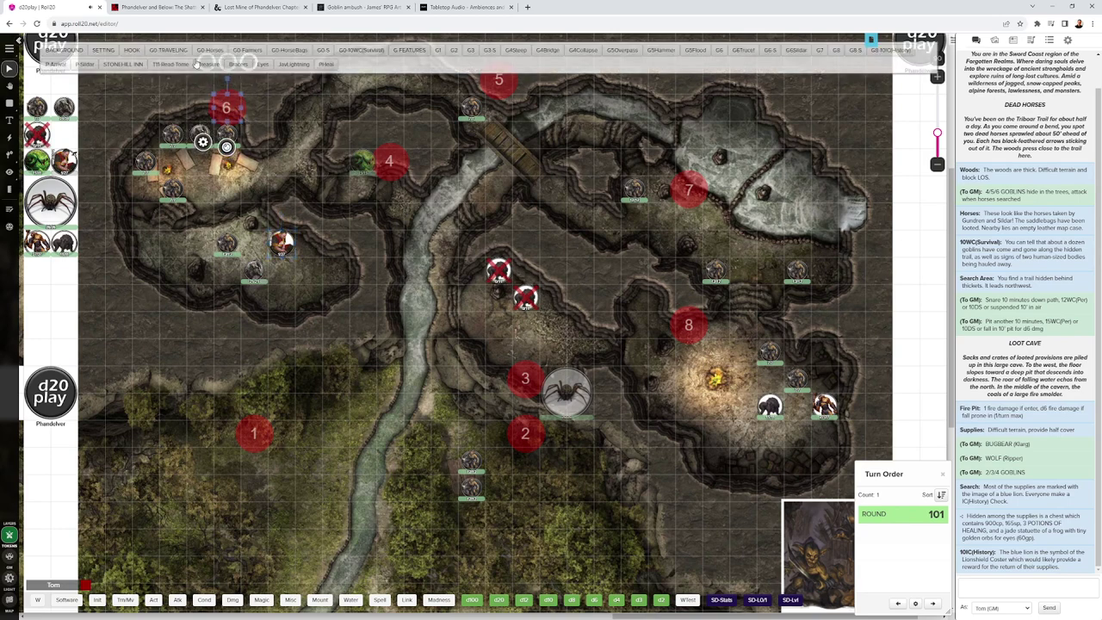
pyautogui.click(796, 49)
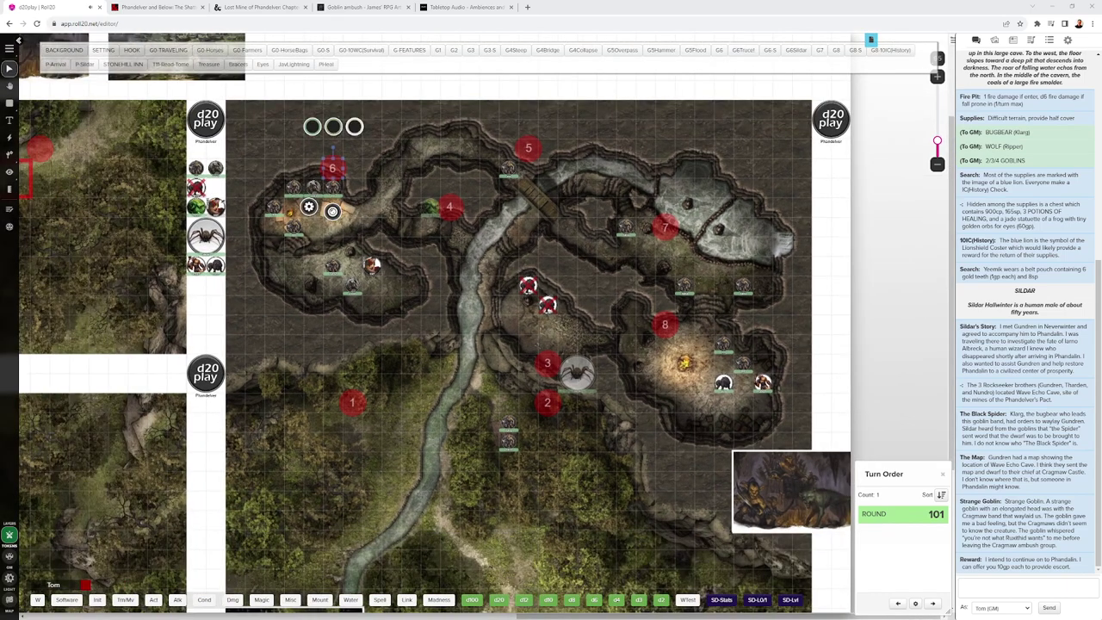
# Step: View the whole session page with all its battlemaps and clear the token selection
pyautogui.scroll(-4, 513, 284)
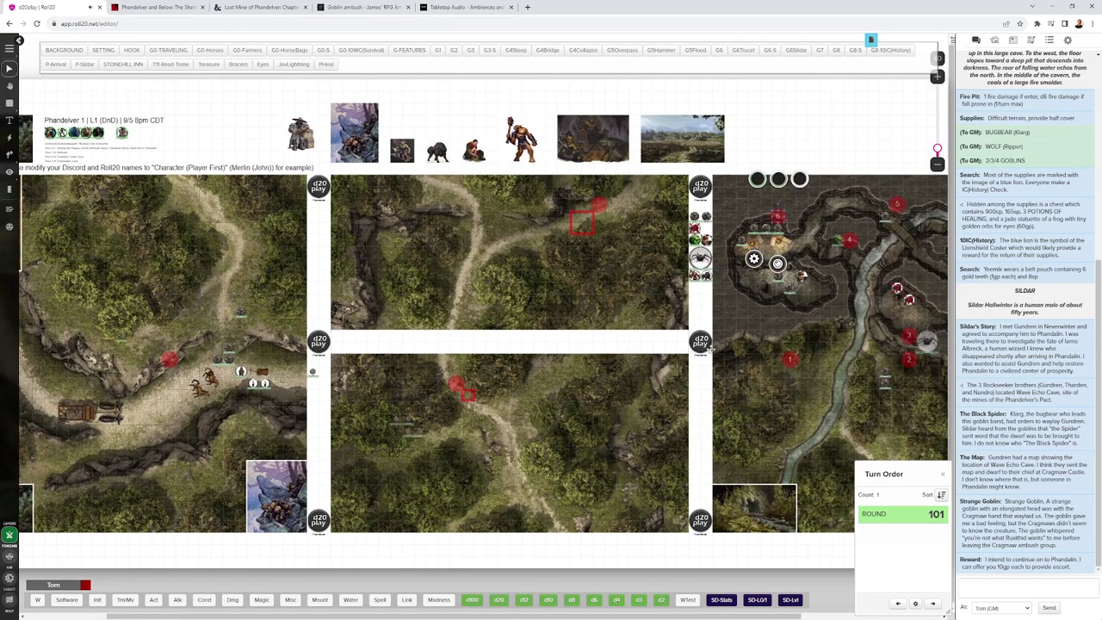
pyautogui.scroll(-5, 472, 272)
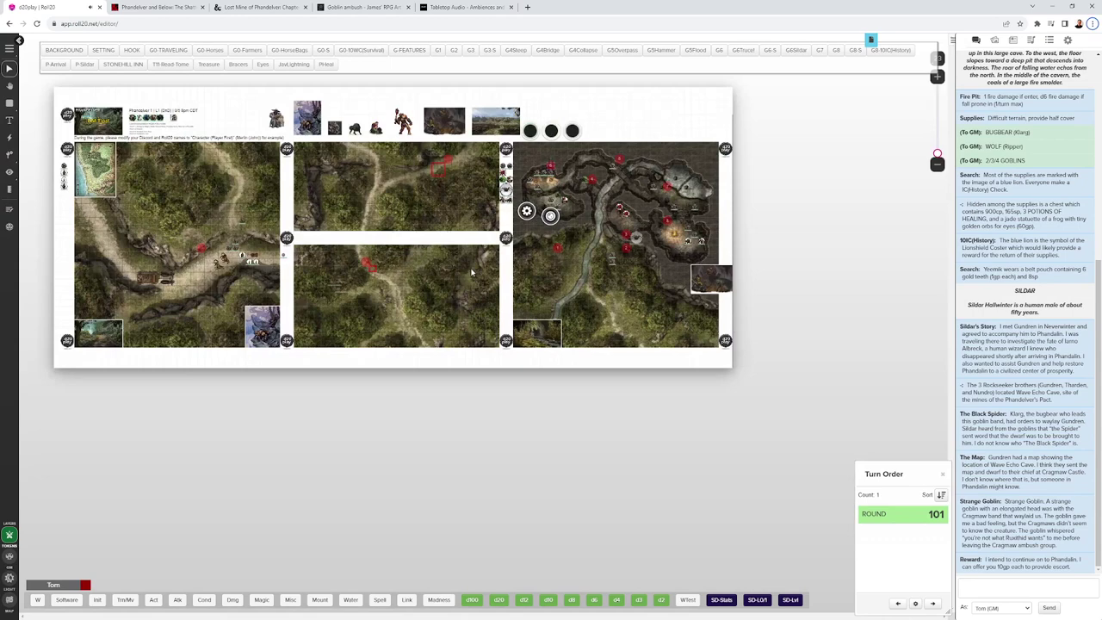
pyautogui.click(228, 121)
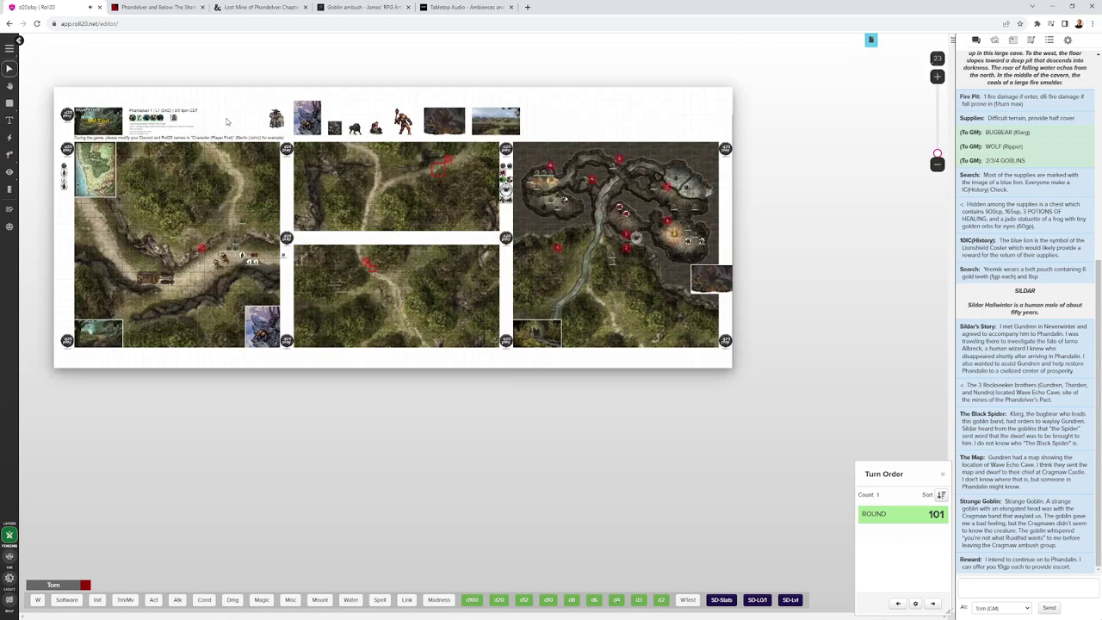